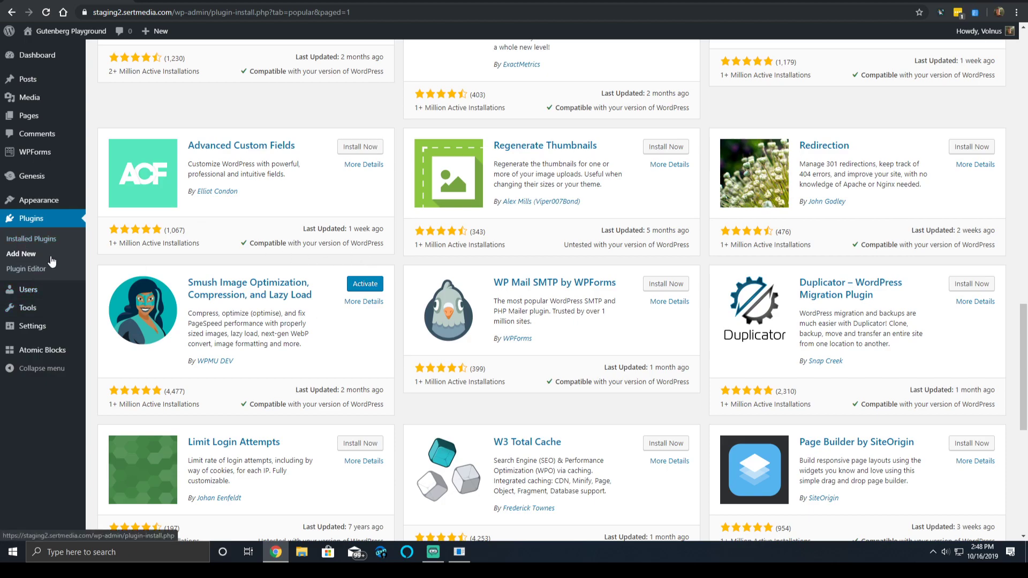
Search the plugin directory for 'smush' and activate Smush Image Optimization.
scroll(629, 223, "up", 10)
scroll(896, 86, "up", 9)
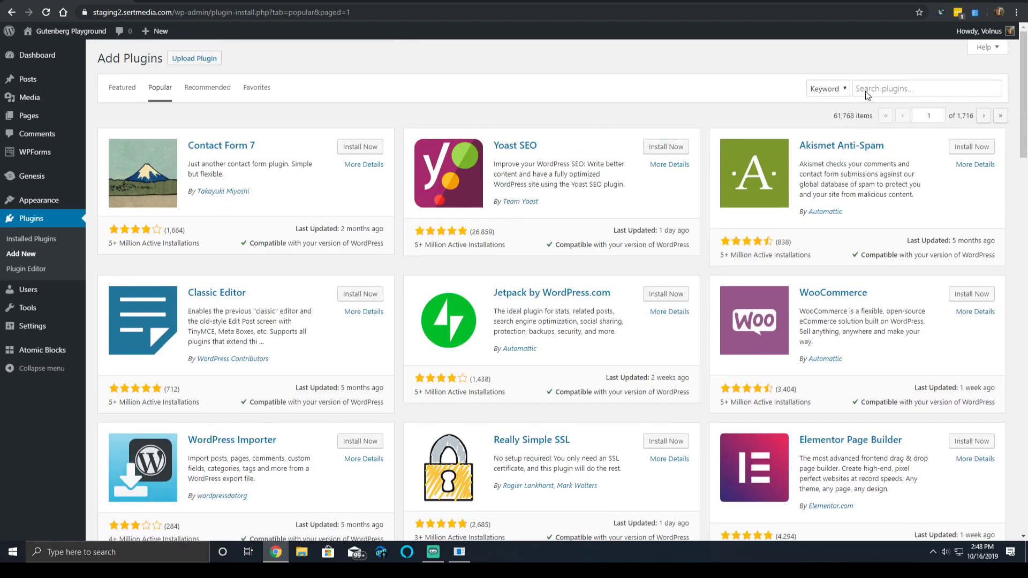
left_click(870, 88)
type("smush")
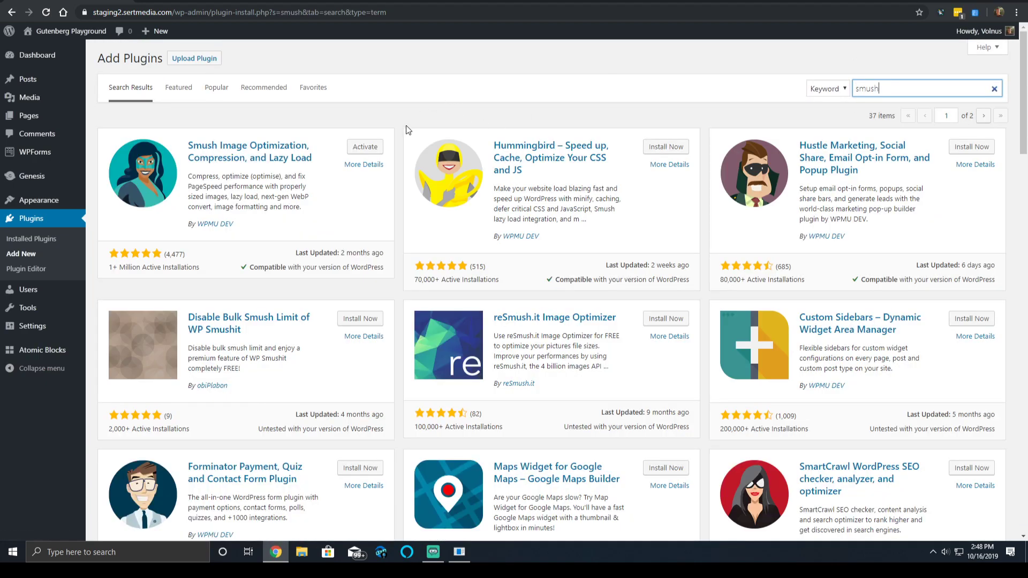
left_click(366, 153)
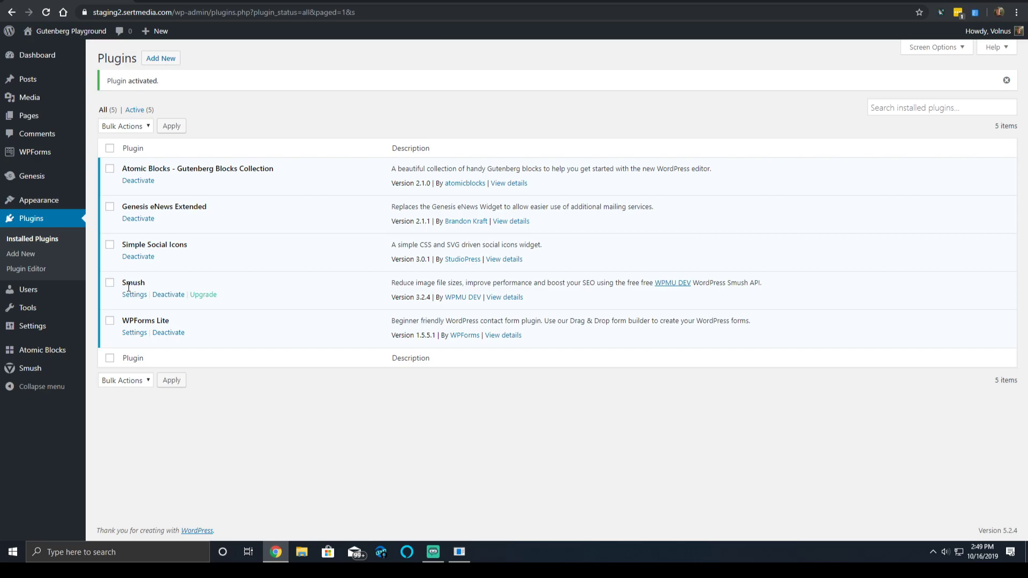
Open Smush's Settings from the plugins list and skip the setup wizard.
left_click(141, 298)
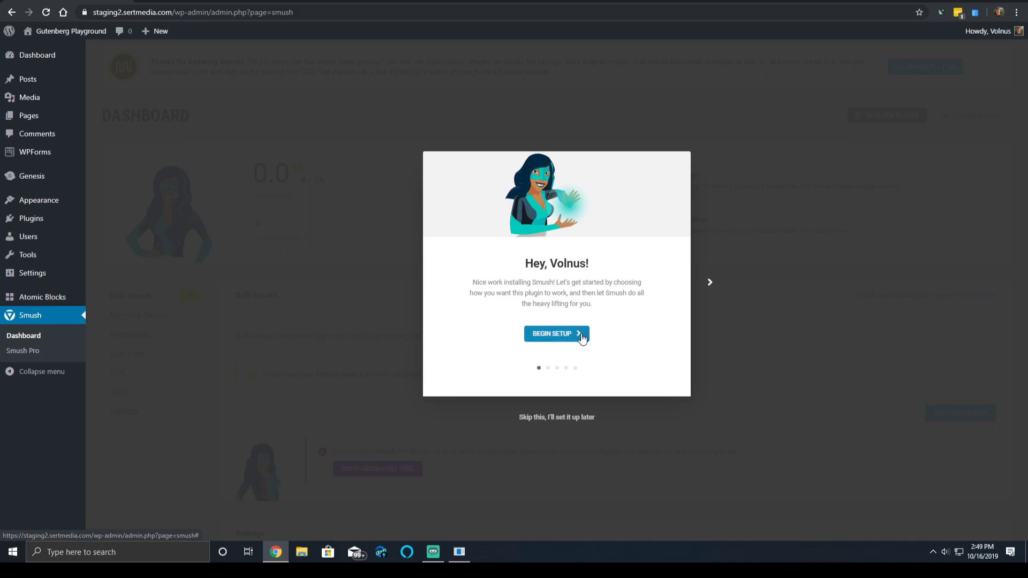
left_click(578, 419)
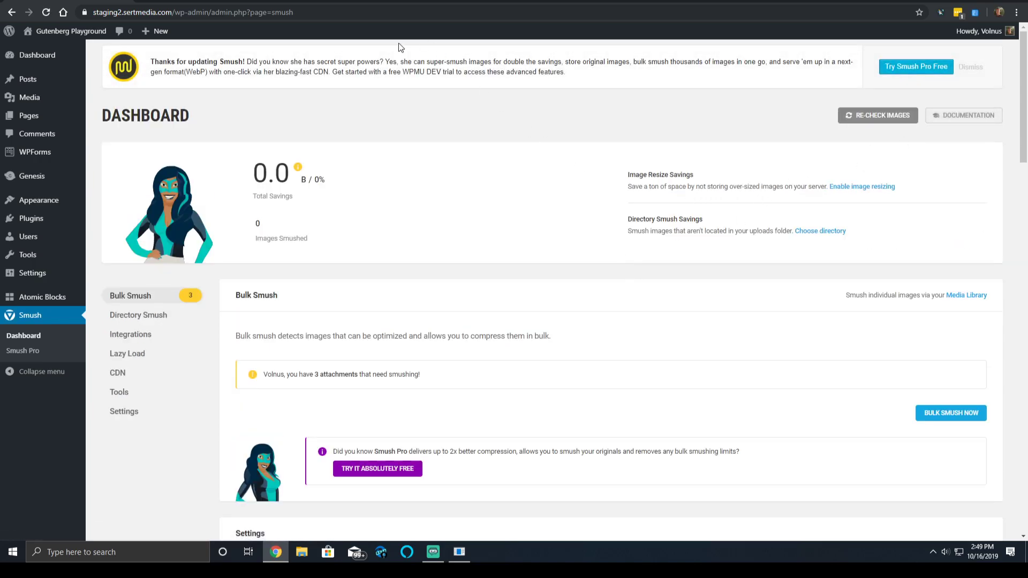
Dismiss the 'Thanks for updating Smush!' banner on the Smush dashboard.
triple_click(525, 75)
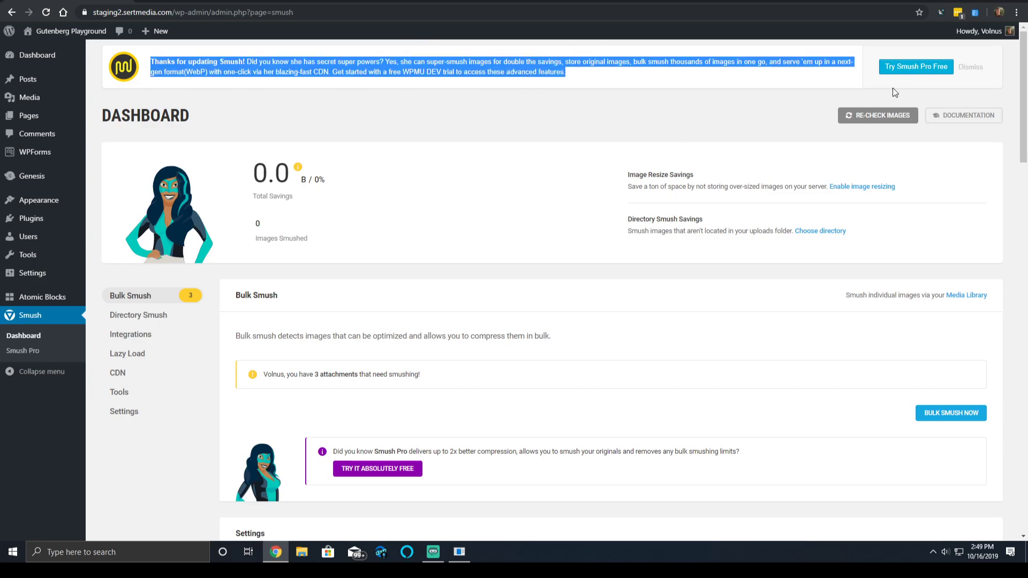
left_click(971, 71)
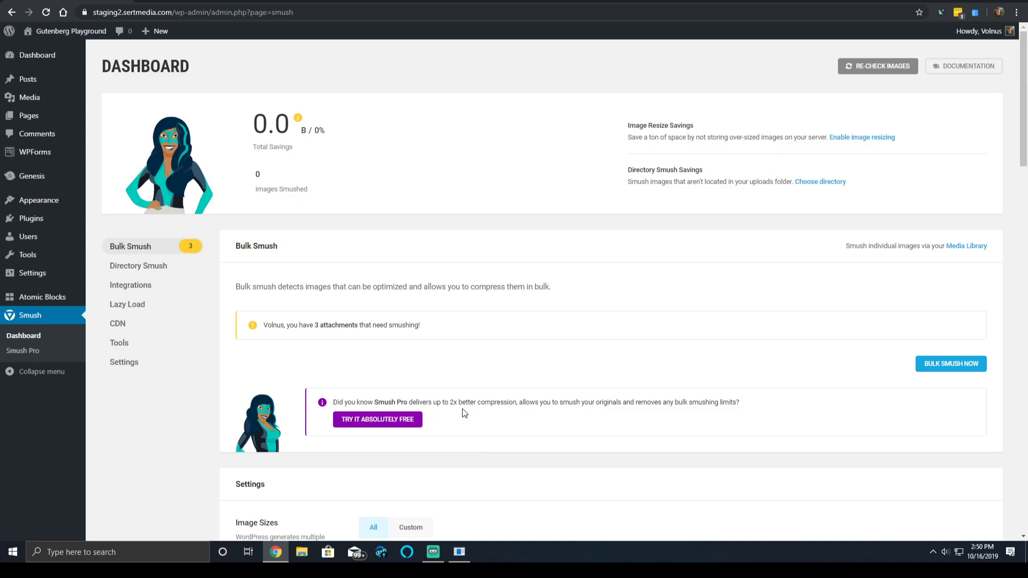
scroll(462, 409, "down", 6)
scroll(476, 217, "down", 6)
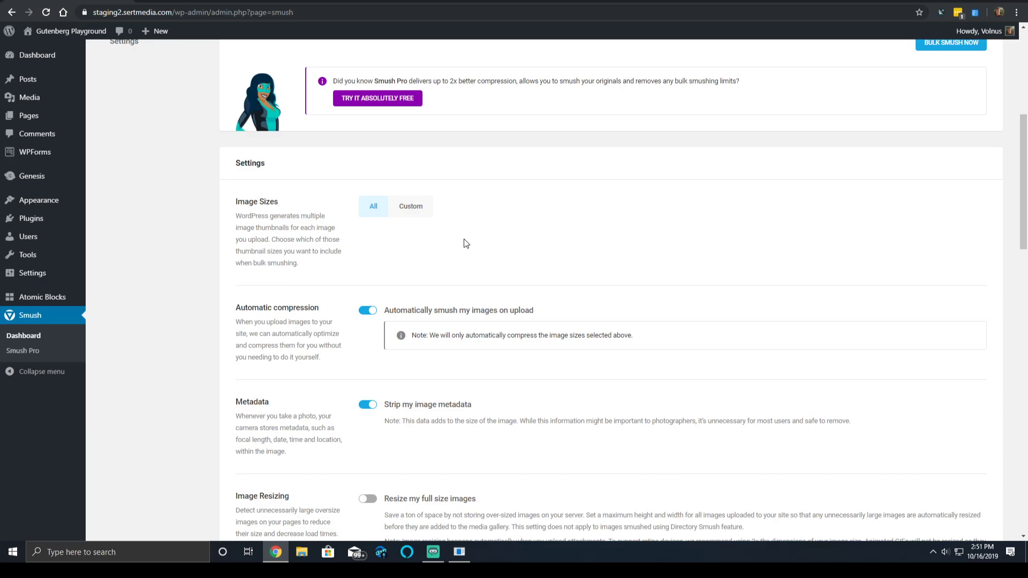
scroll(464, 241, "down", 4)
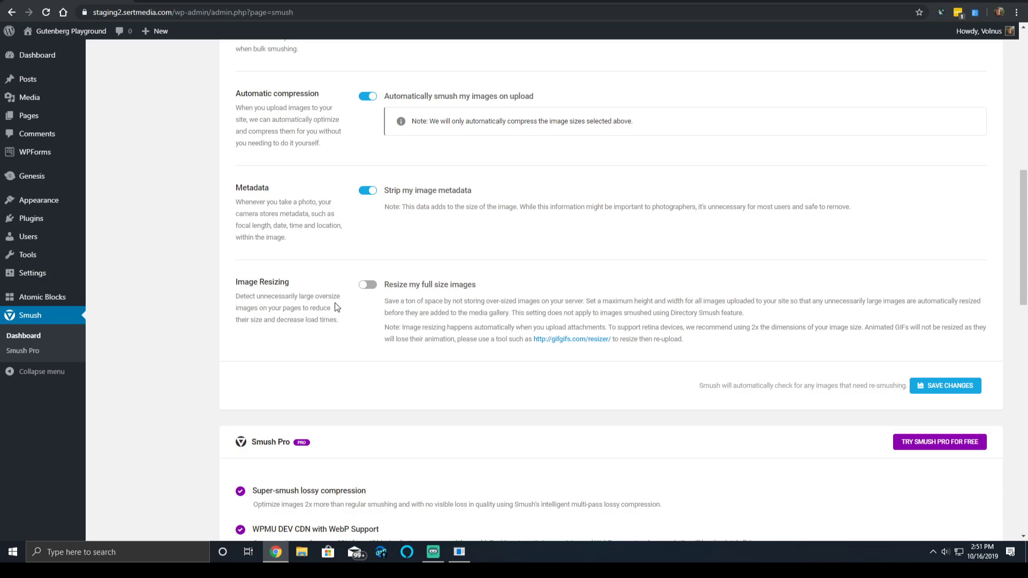
Enable 'Resize my full size images' with max width and height of 2048 px.
scroll(335, 306, "down", 1)
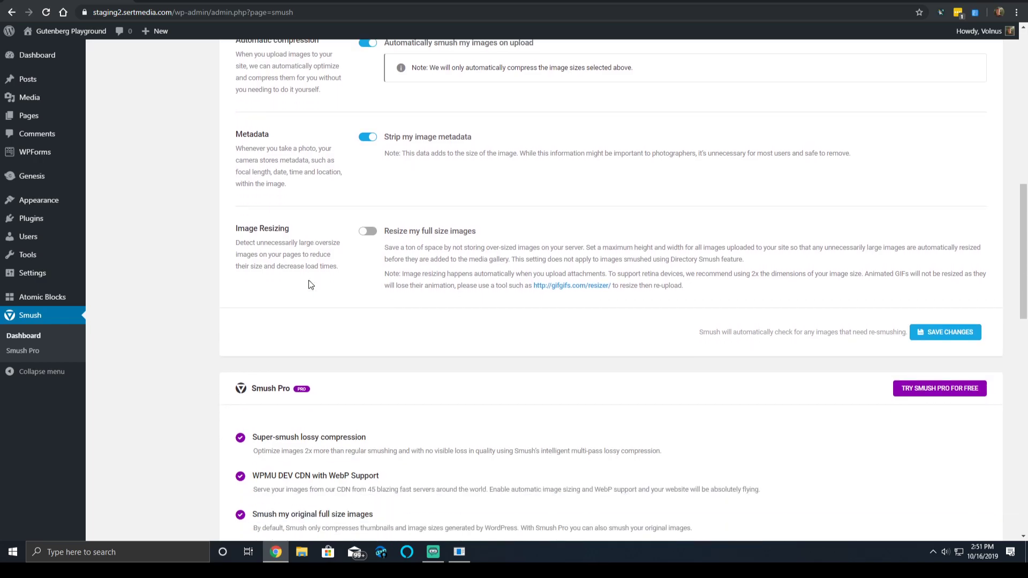
left_click(368, 233)
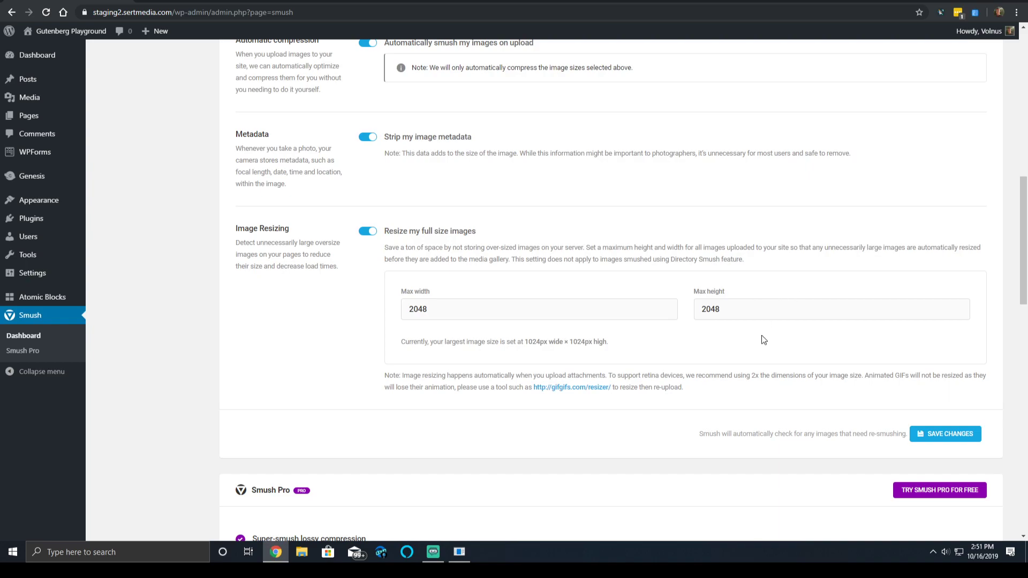
double_click(748, 319)
Switch to the Directory Smush panel in the Smush submenu.
scroll(364, 239, "up", 10)
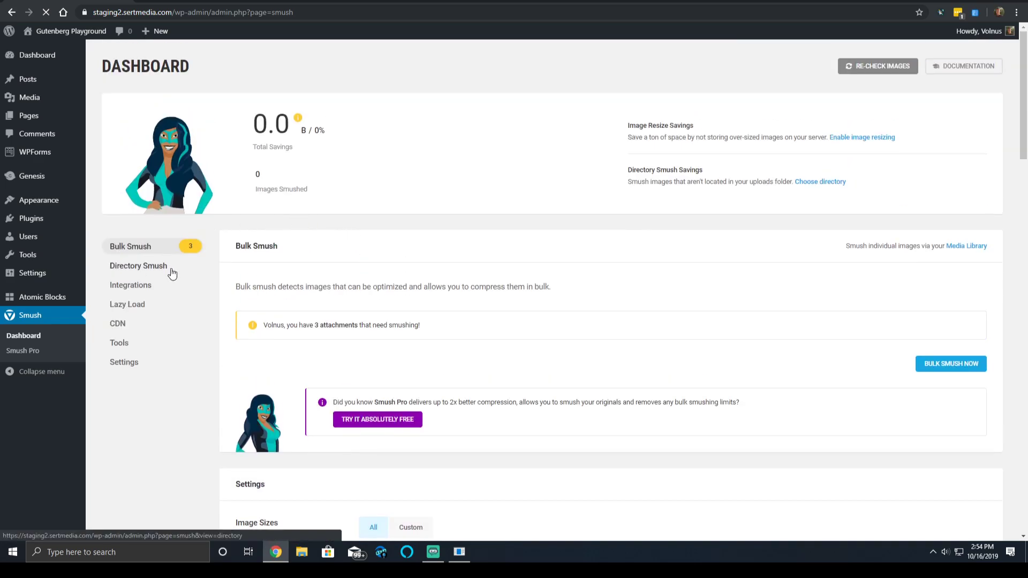
left_click(173, 271)
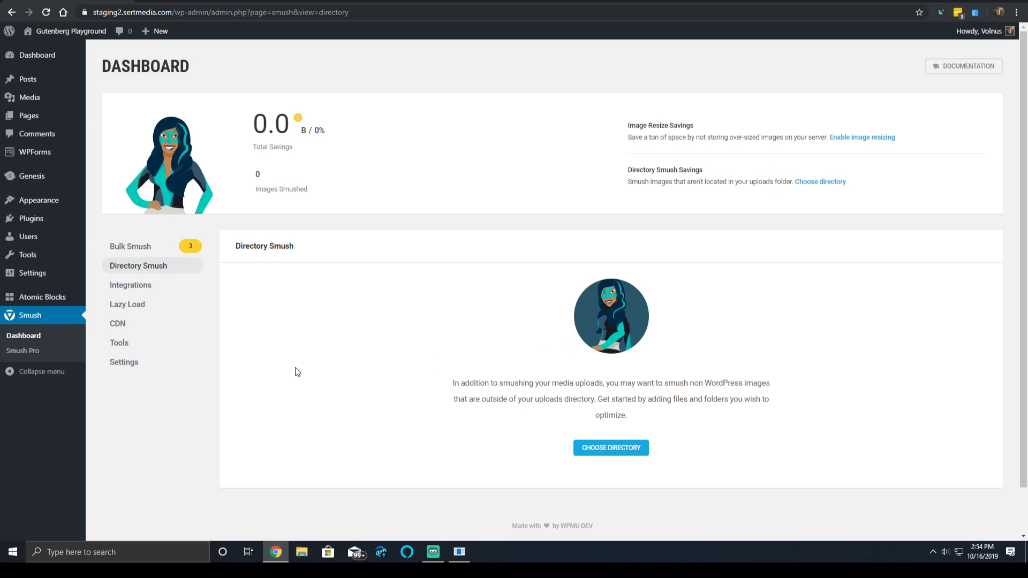
In Integrations, toggle Gutenberg Support on and back off, leaving it disabled.
left_click(152, 290)
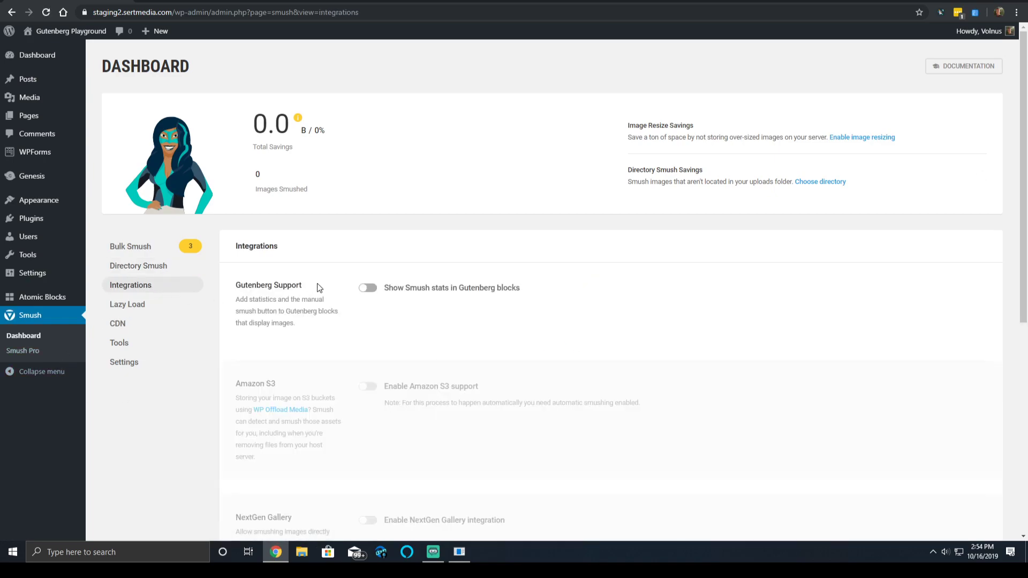
scroll(324, 279, "down", 7)
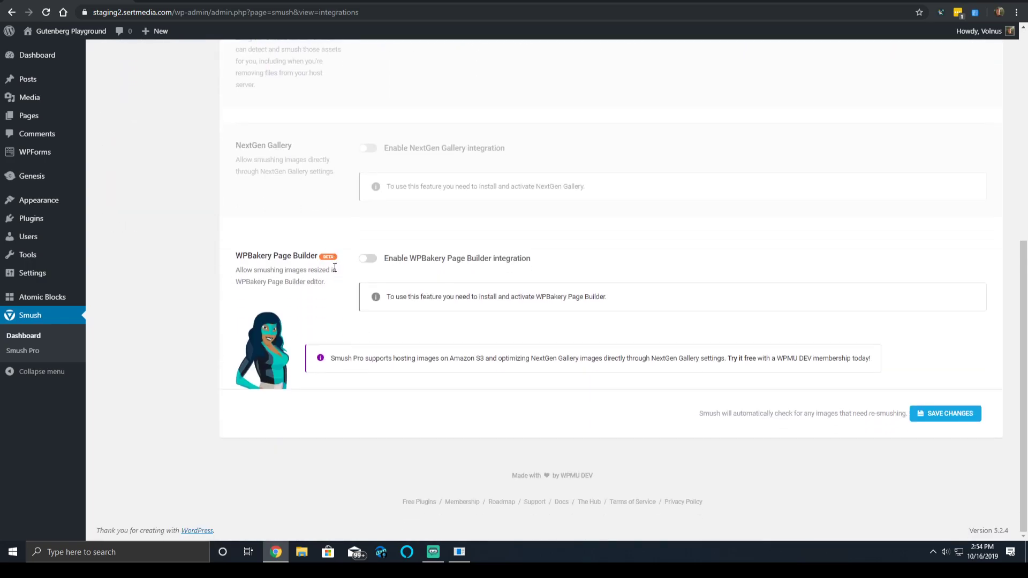
scroll(419, 240, "up", 7)
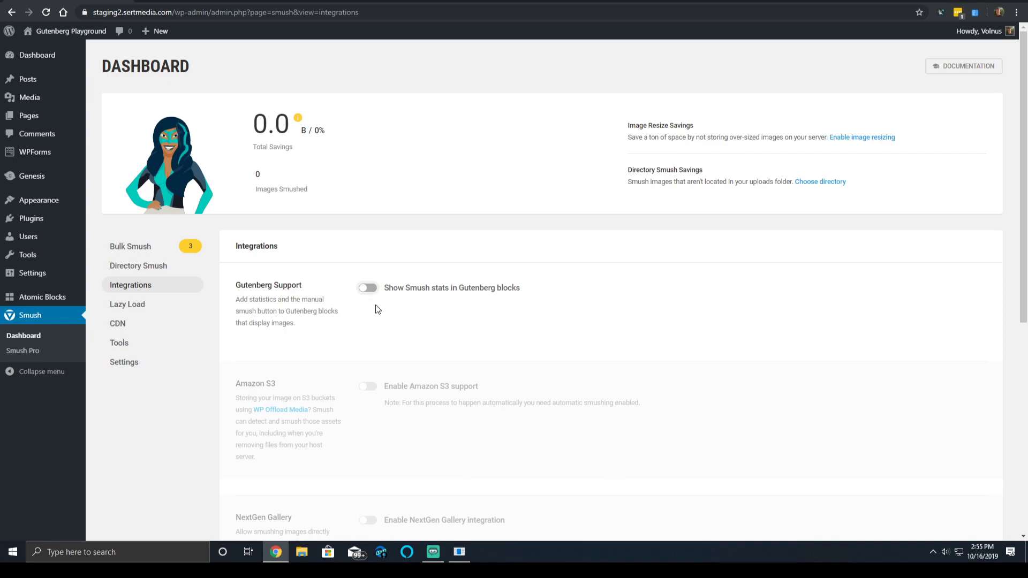
left_click(368, 292)
left_click(376, 292)
scroll(377, 292, "down", 3)
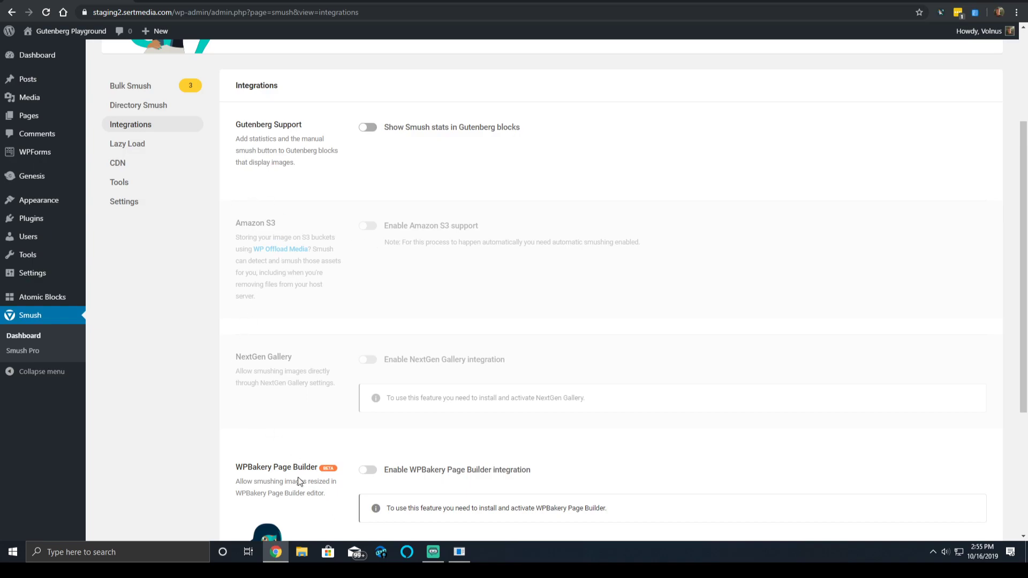
Activate Lazy Load and review its media types, output locations and Display & Animation options.
left_click(142, 142)
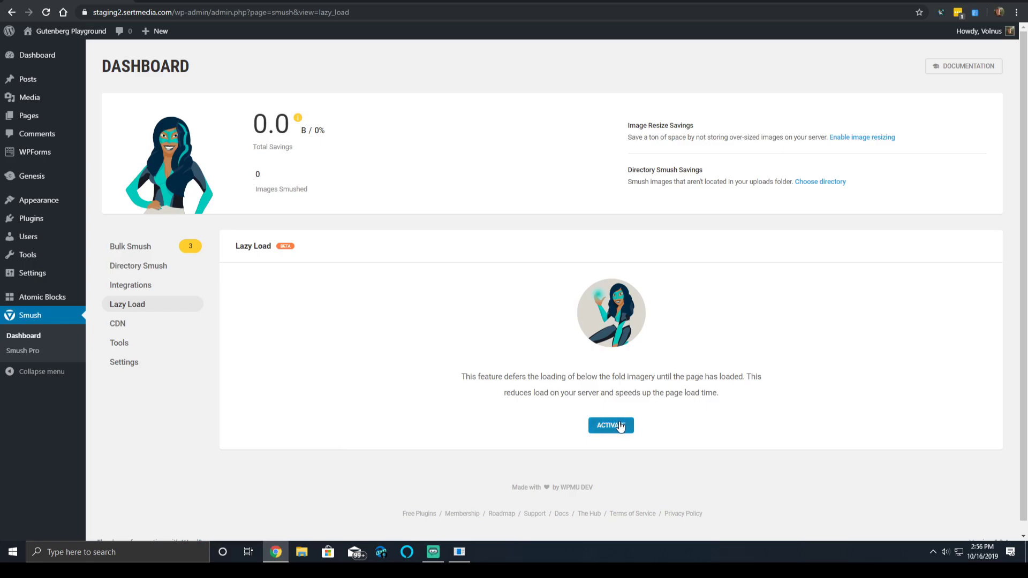
left_click(618, 426)
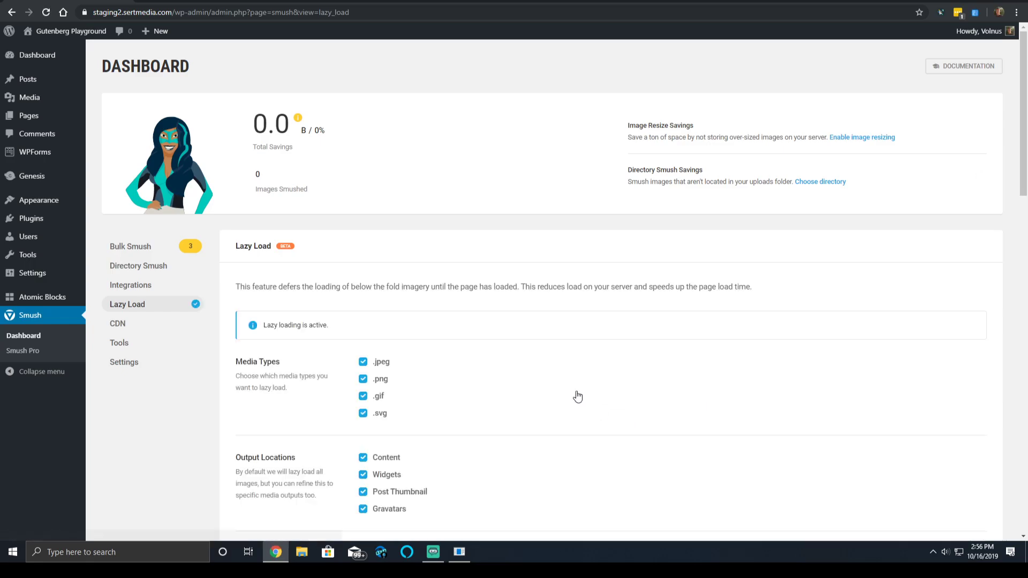
scroll(574, 370, "down", 2)
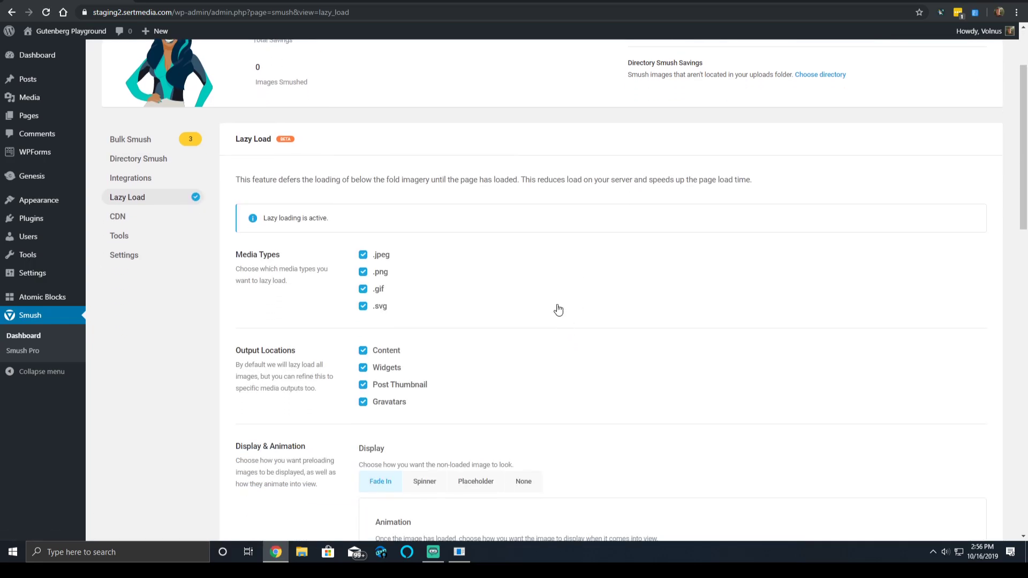
scroll(561, 294, "down", 3)
scroll(581, 243, "up", 5)
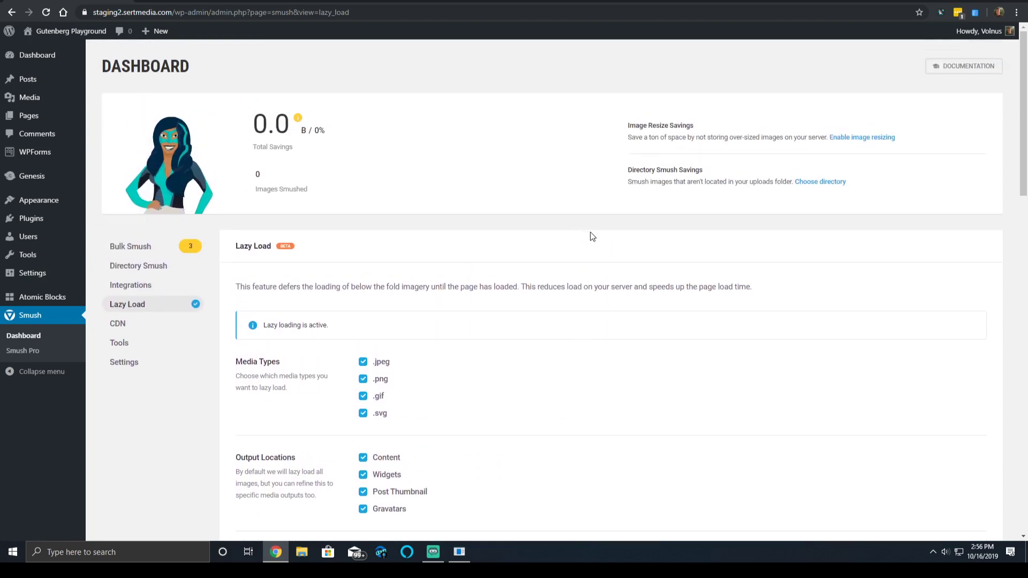
scroll(592, 233, "down", 3)
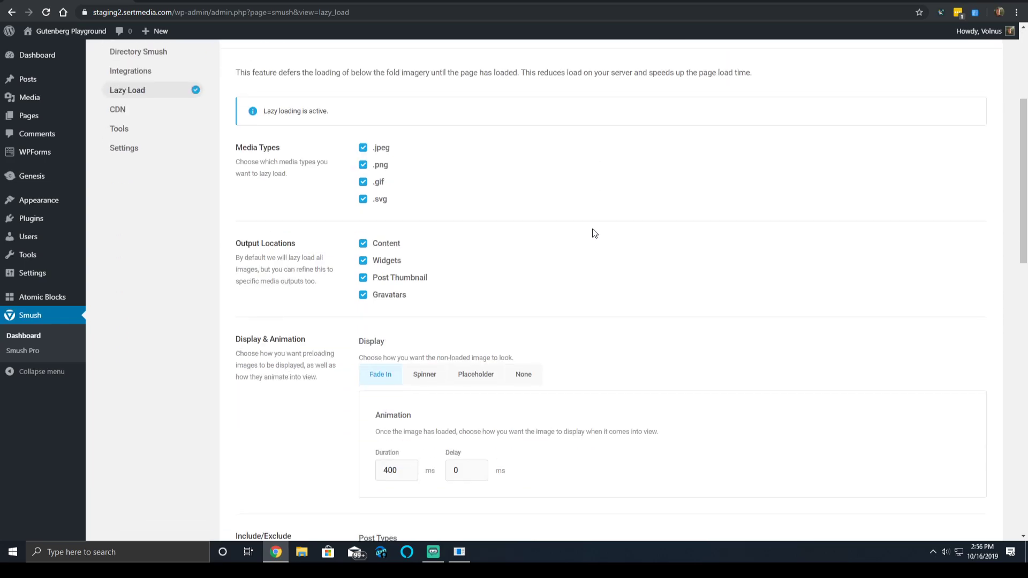
scroll(593, 231, "up", 2)
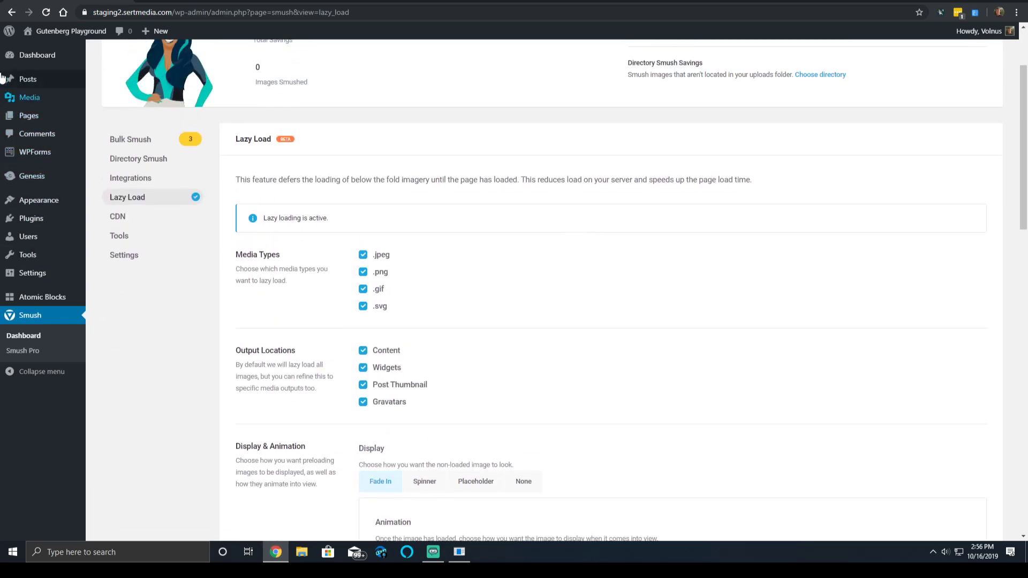
On the site's front page, inspect the mountain image's HTML markup in developer tools.
left_click(59, 32)
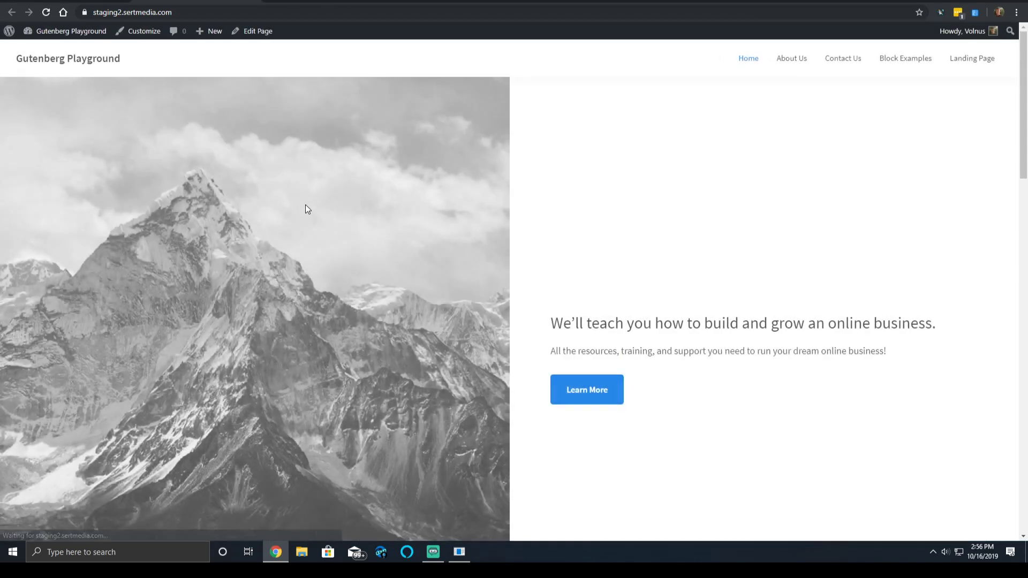
right_click(305, 205)
left_click(348, 313)
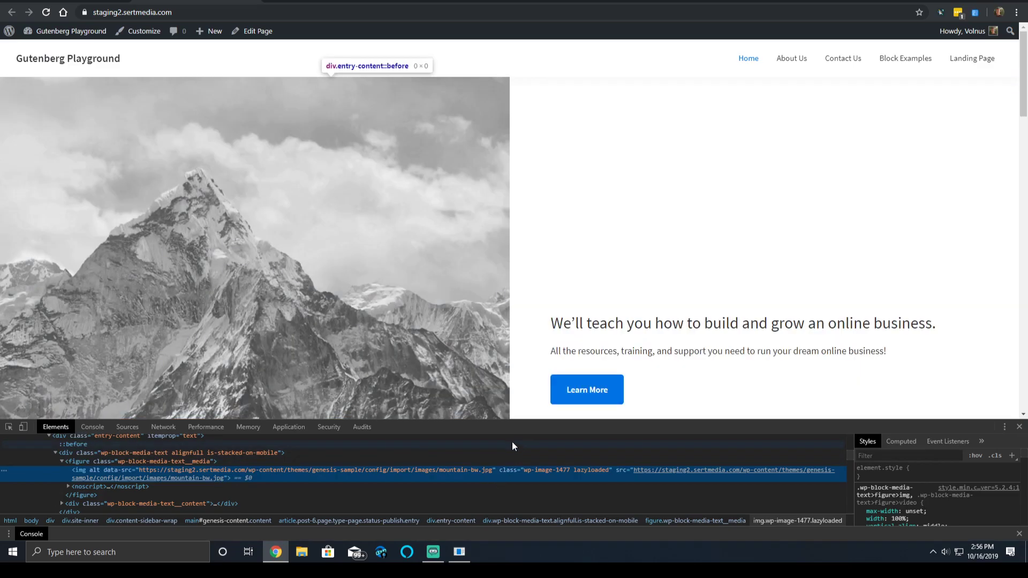
left_click_drag(514, 420, 530, 272)
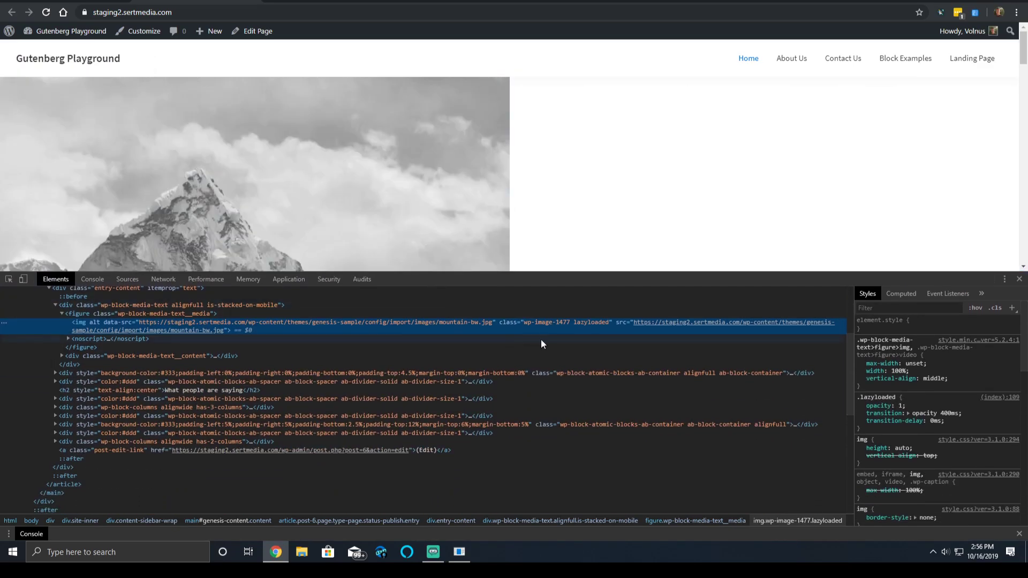
mouse_move(647, 322)
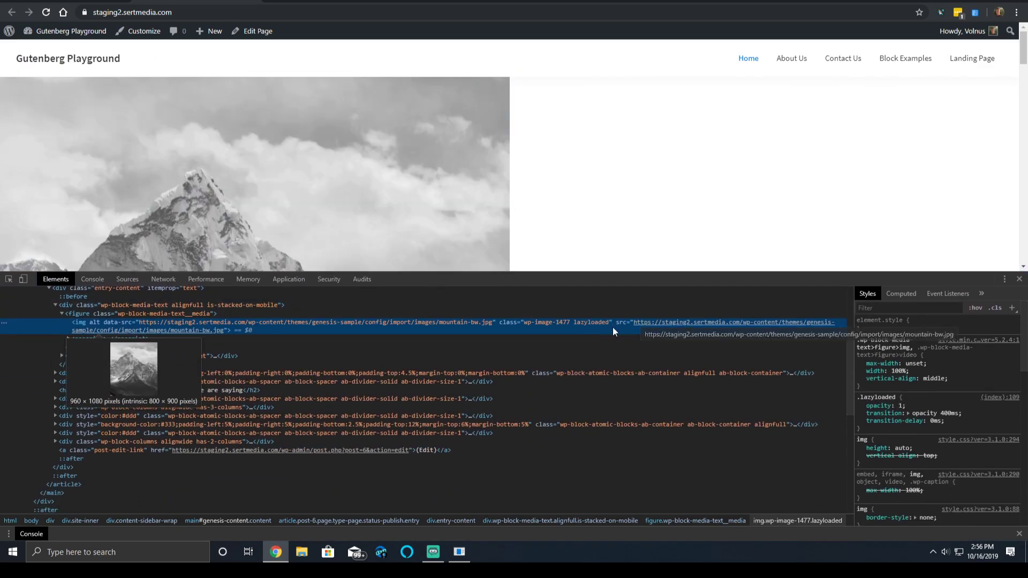
View the page source and search it for 'base'.
right_click(612, 145)
left_click(652, 294)
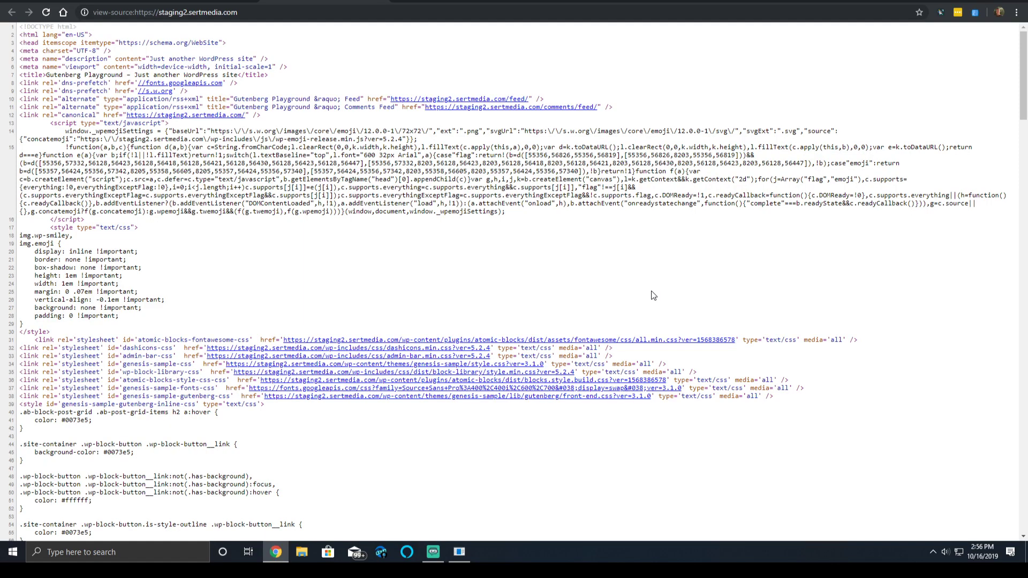
key("ctrl+f")
type("base")
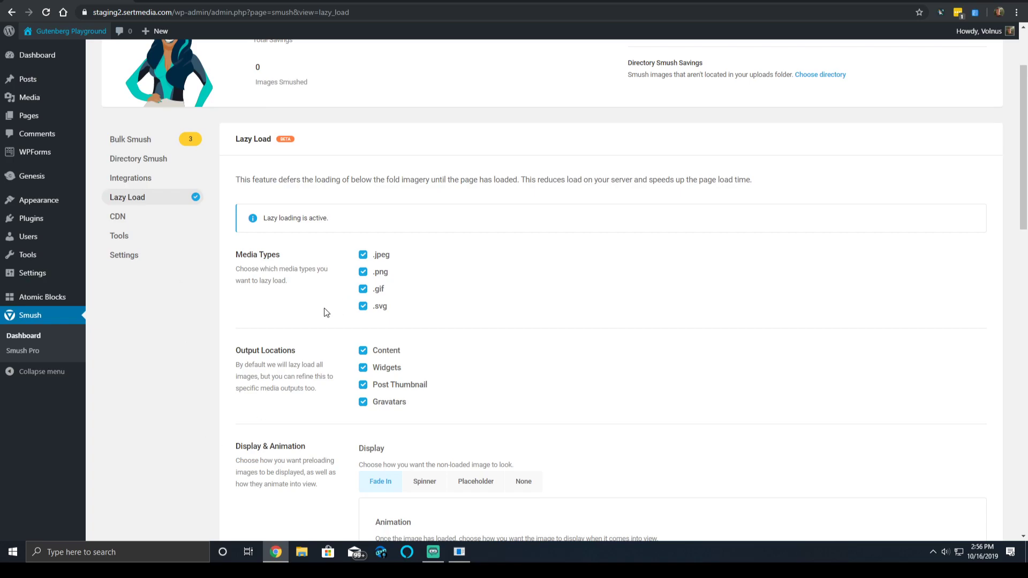
Try the wave Spinner and Placeholder display options, then set the Lazy Load display to None.
scroll(297, 381, "down", 1)
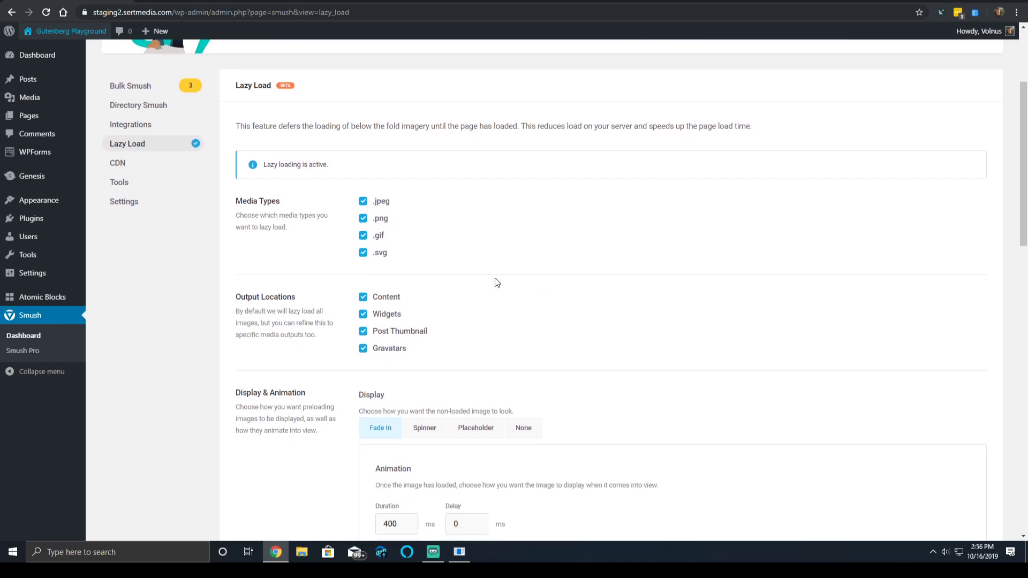
scroll(428, 299, "down", 3)
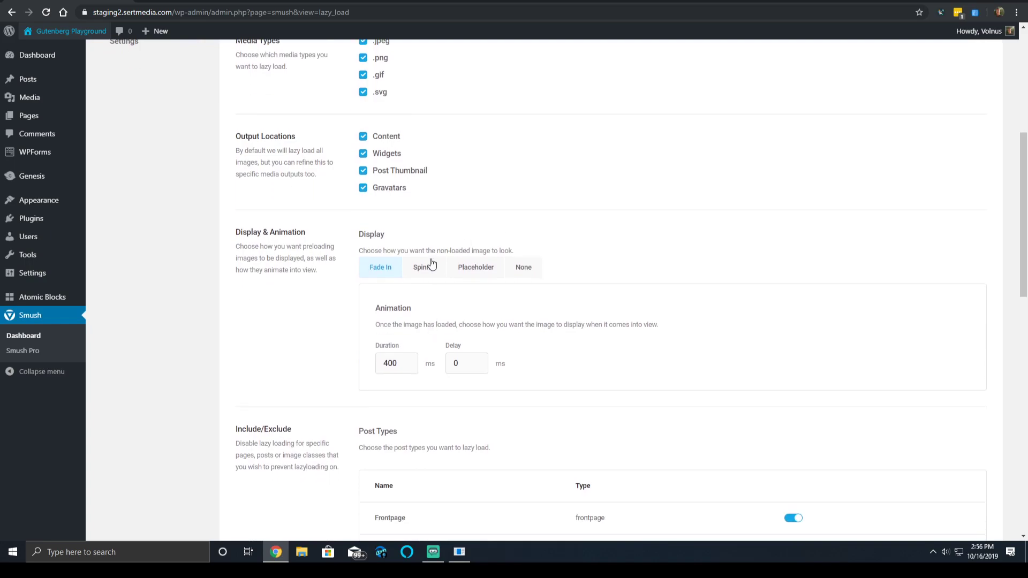
left_click(423, 267)
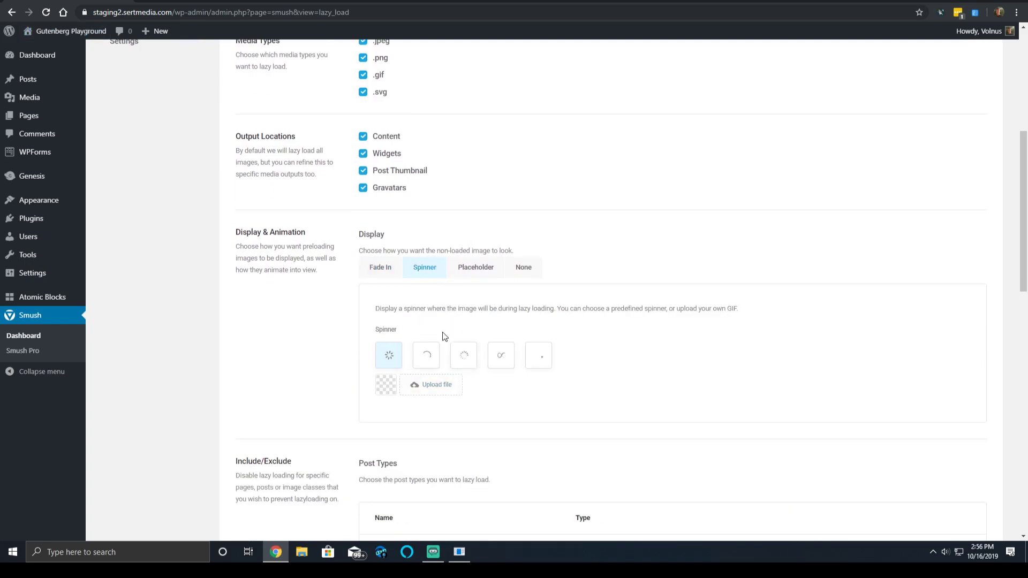
left_click(499, 358)
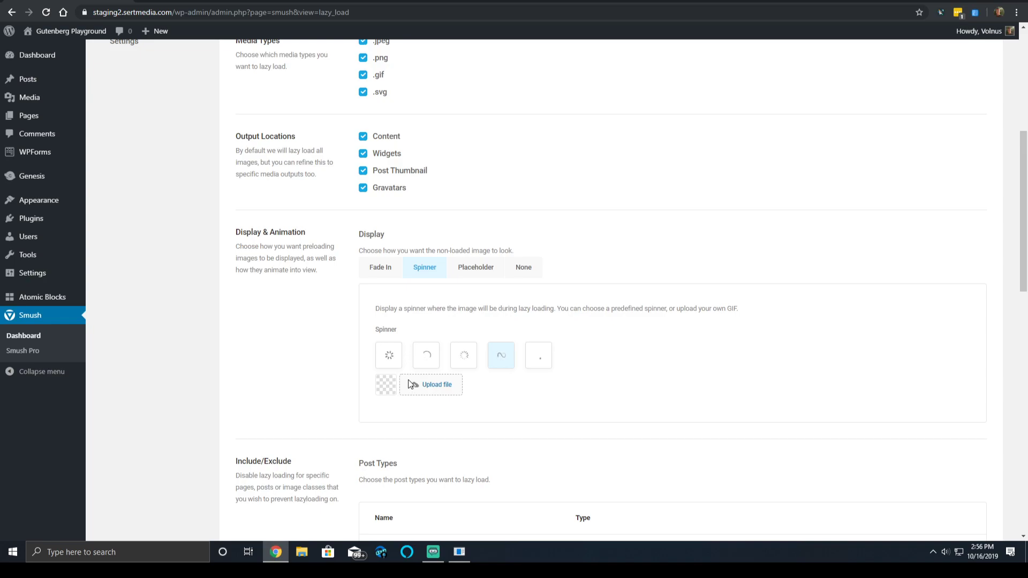
left_click(482, 274)
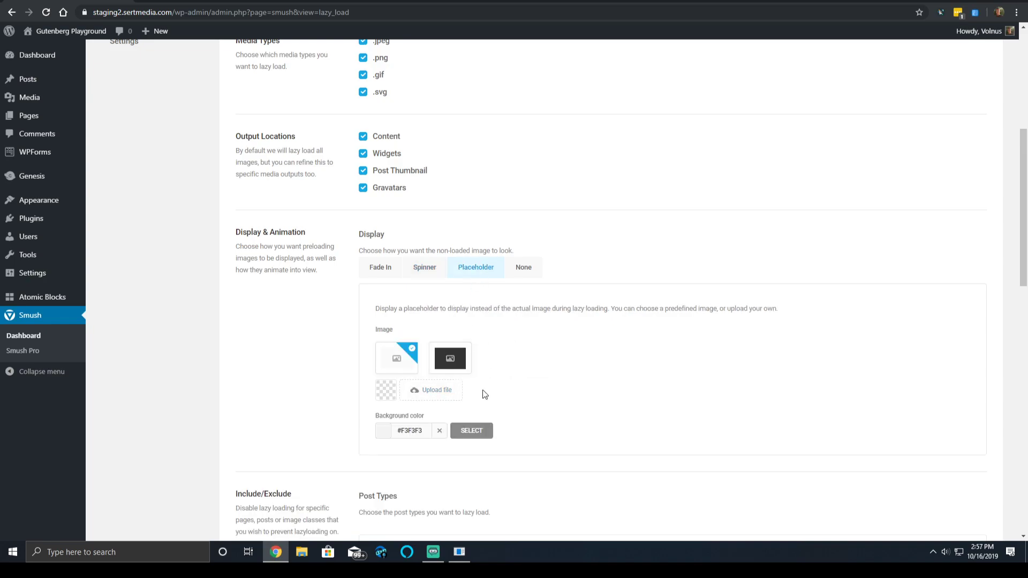
left_click(536, 267)
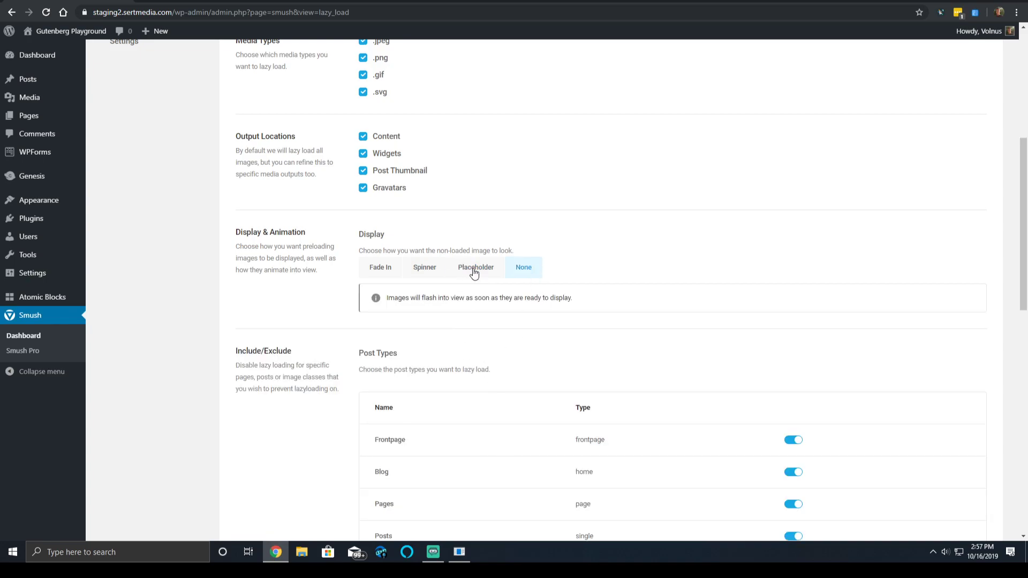
scroll(519, 407, "down", 3)
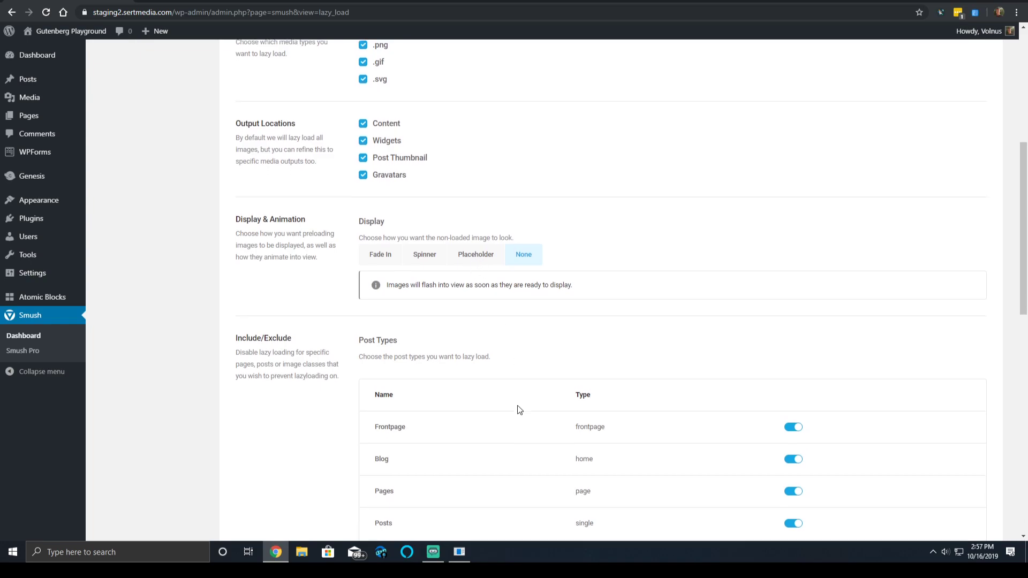
scroll(525, 395, "down", 2)
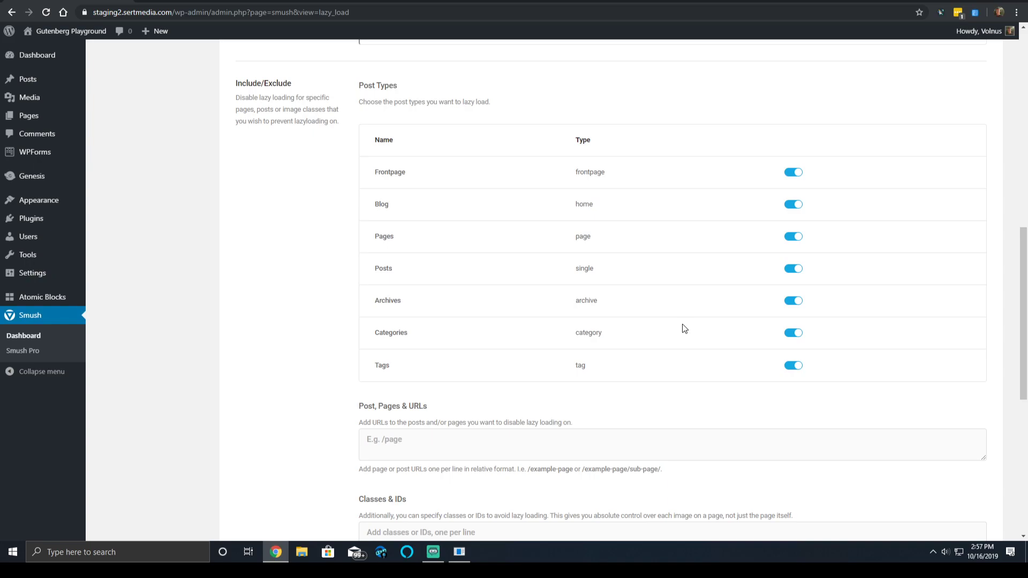
scroll(298, 266, "down", 4)
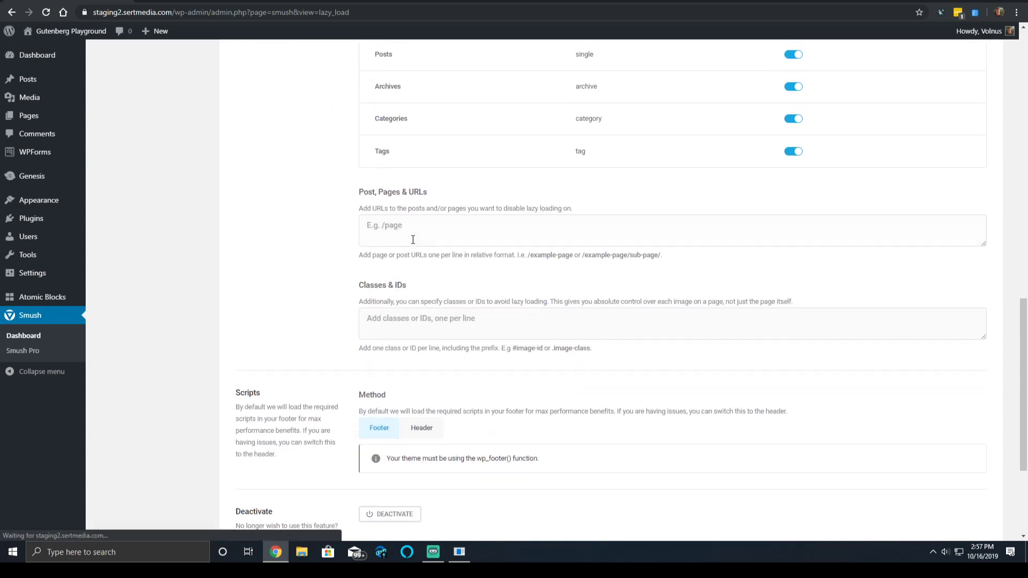
left_click(413, 235)
left_click(406, 316)
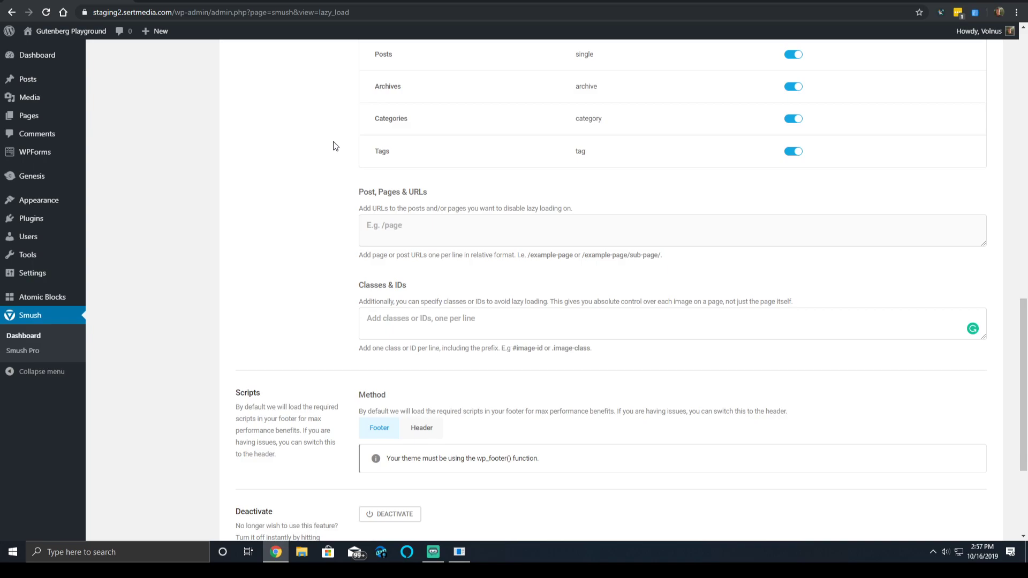
left_click(365, 270)
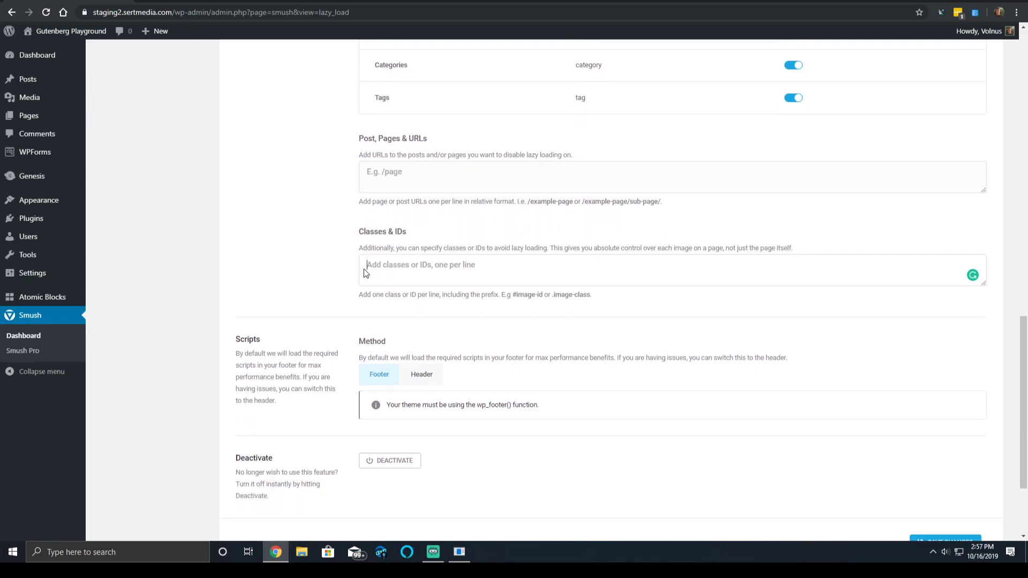
scroll(374, 279, "down", 3)
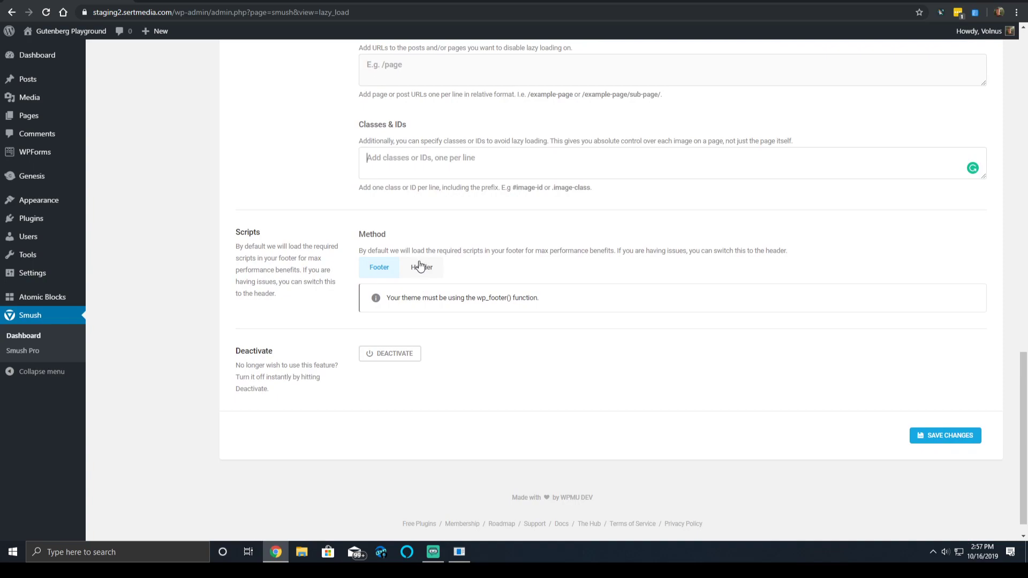
left_click(419, 267)
left_click(380, 273)
Deactivate the Lazy Load feature.
scroll(197, 236, "up", 6)
scroll(284, 245, "down", 7)
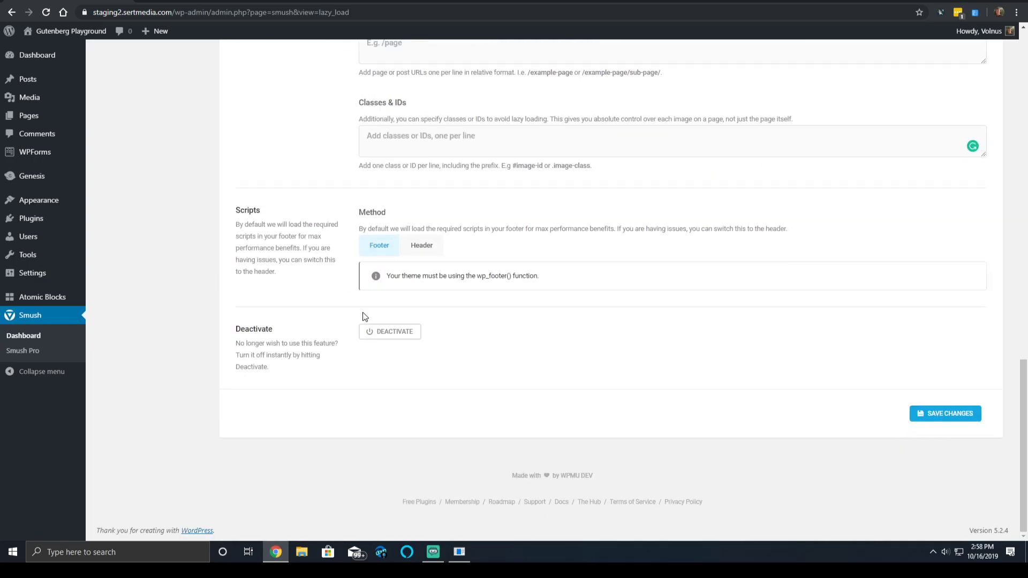
left_click(399, 332)
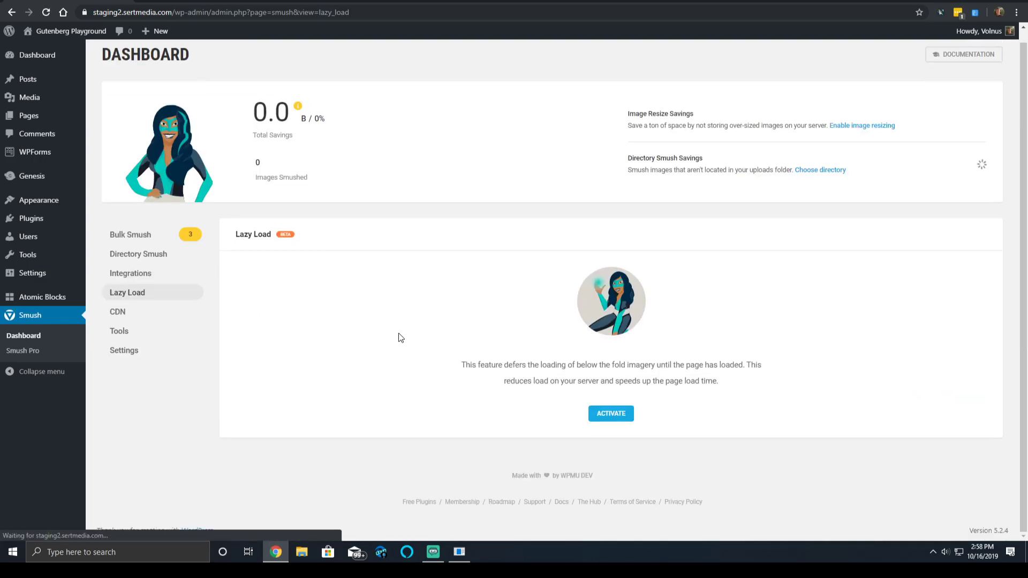
Turn on Image Resize Detection in Smush Tools and save the changes.
left_click(140, 314)
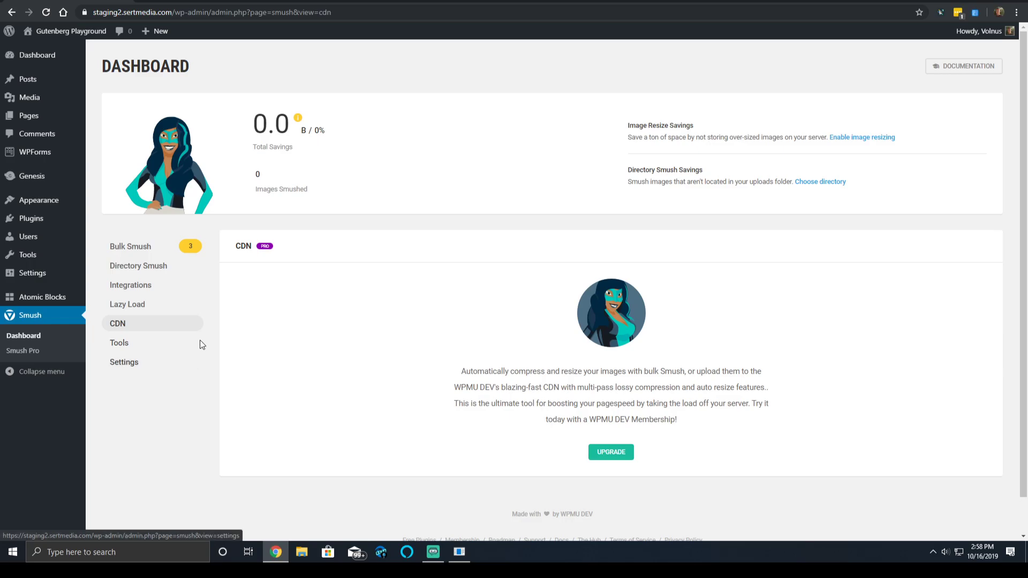
left_click(162, 346)
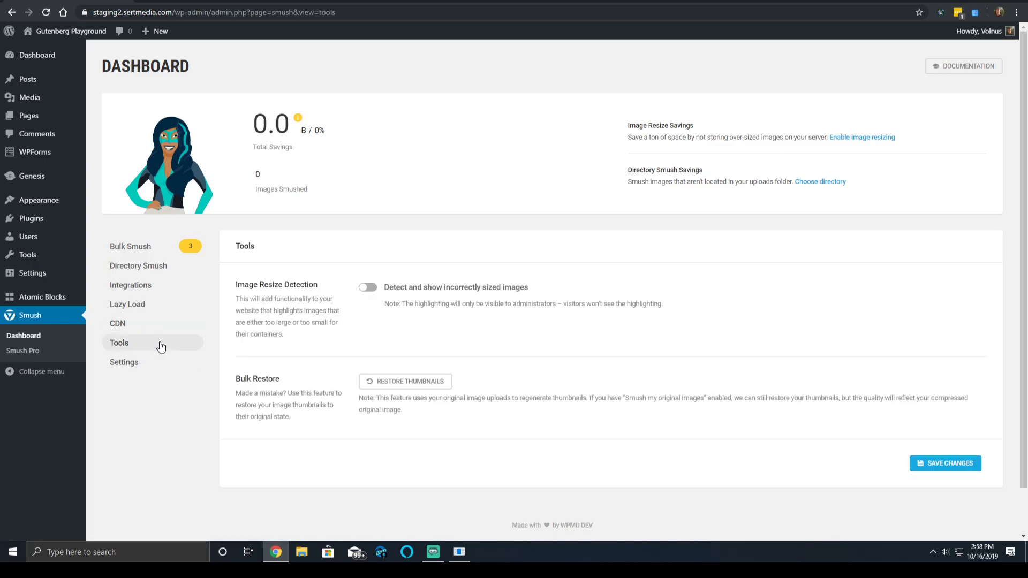
left_click(367, 288)
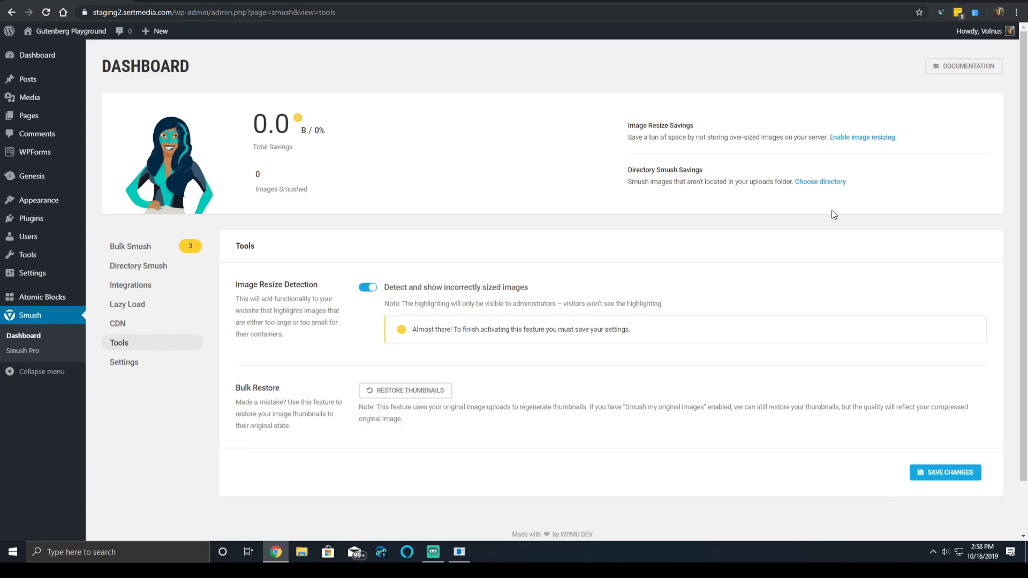
left_click(914, 472)
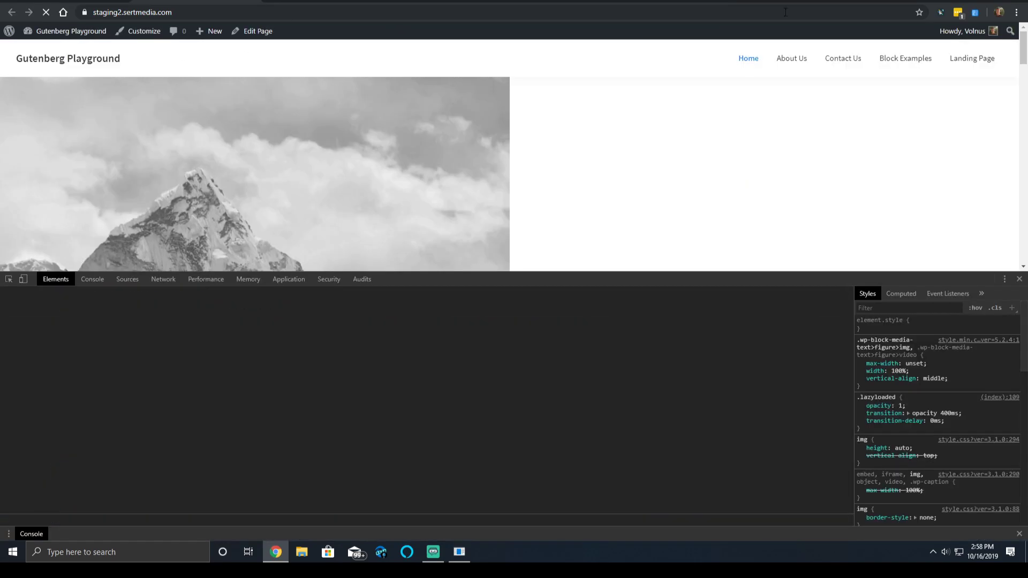
Close the developer tools and open the page's Smush image issues list.
key("F12")
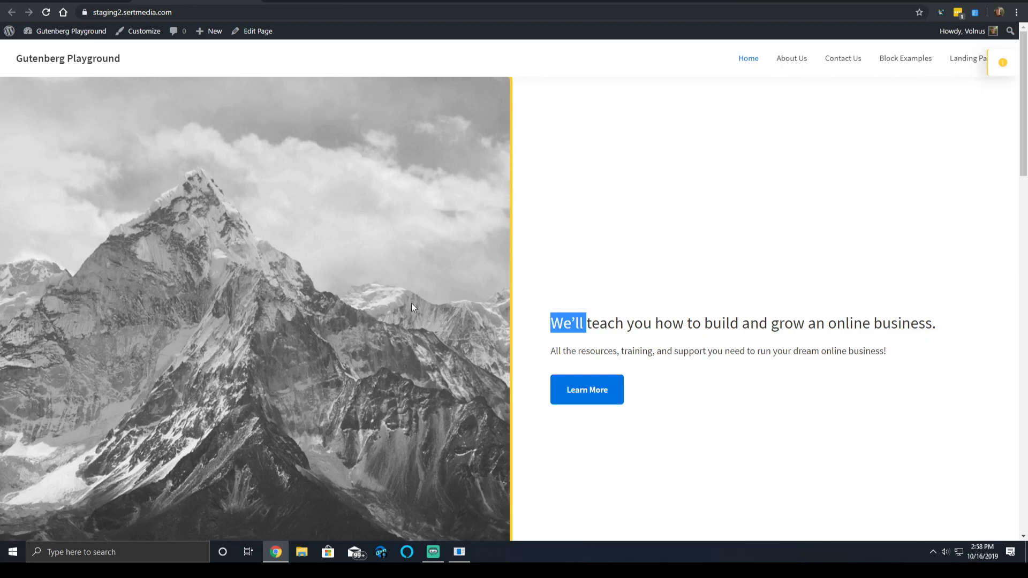
scroll(451, 329, "down", 3)
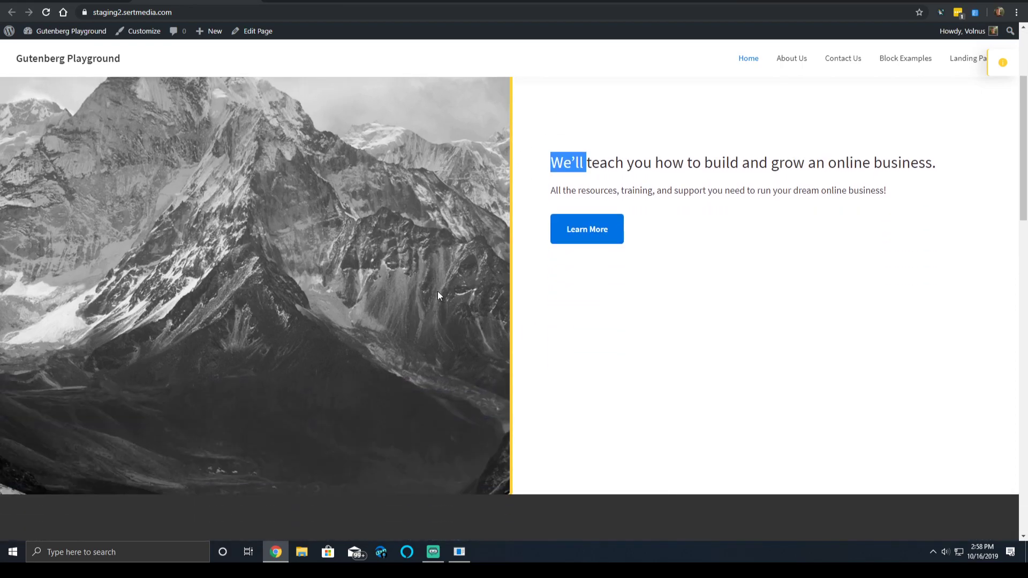
scroll(439, 289, "up", 2)
left_click(1002, 61)
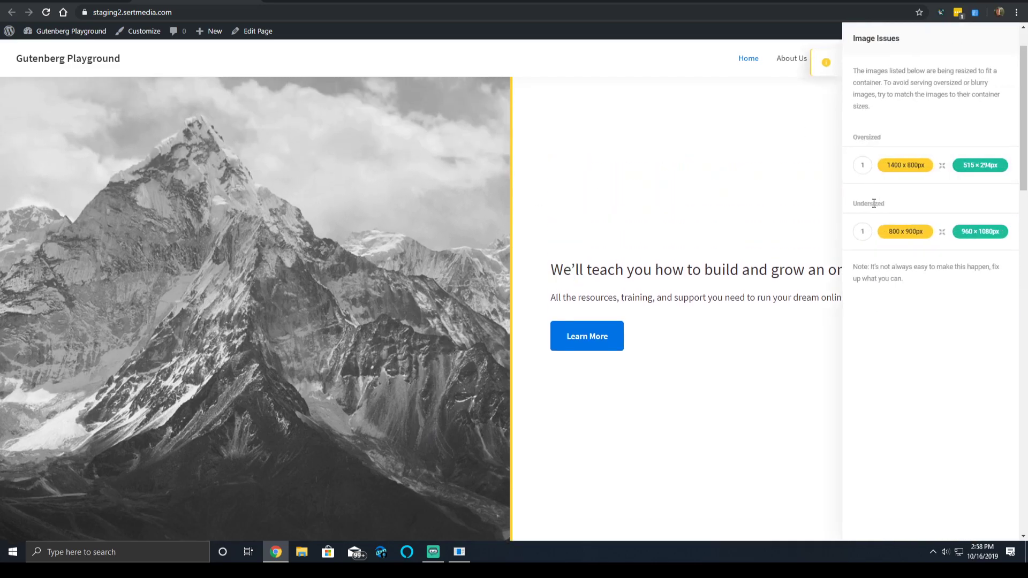
mouse_move(910, 167)
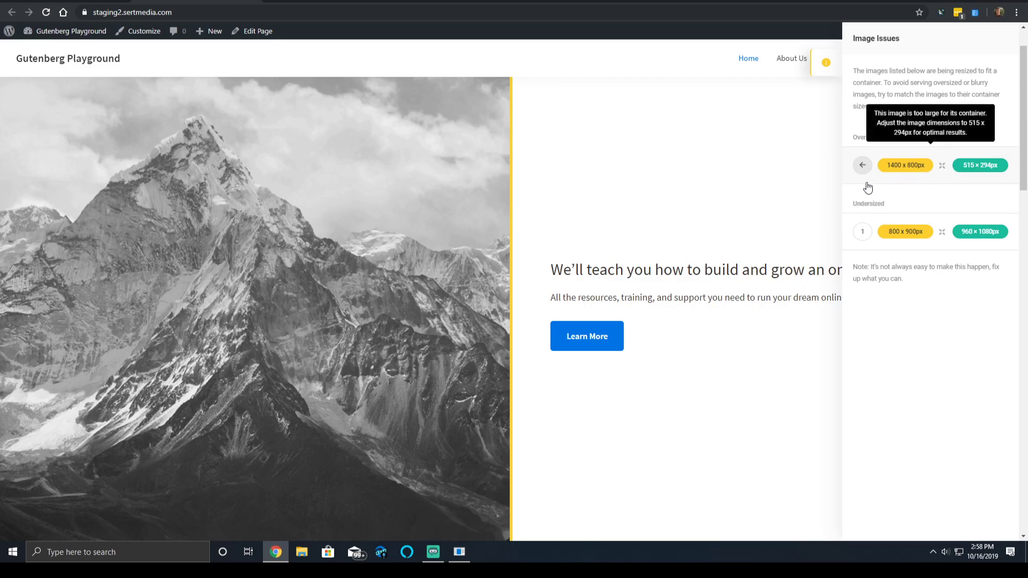
Expand the notes for the oversized 1400 x 800px and undersized 800 x 900px images.
scroll(544, 230, "down", 6)
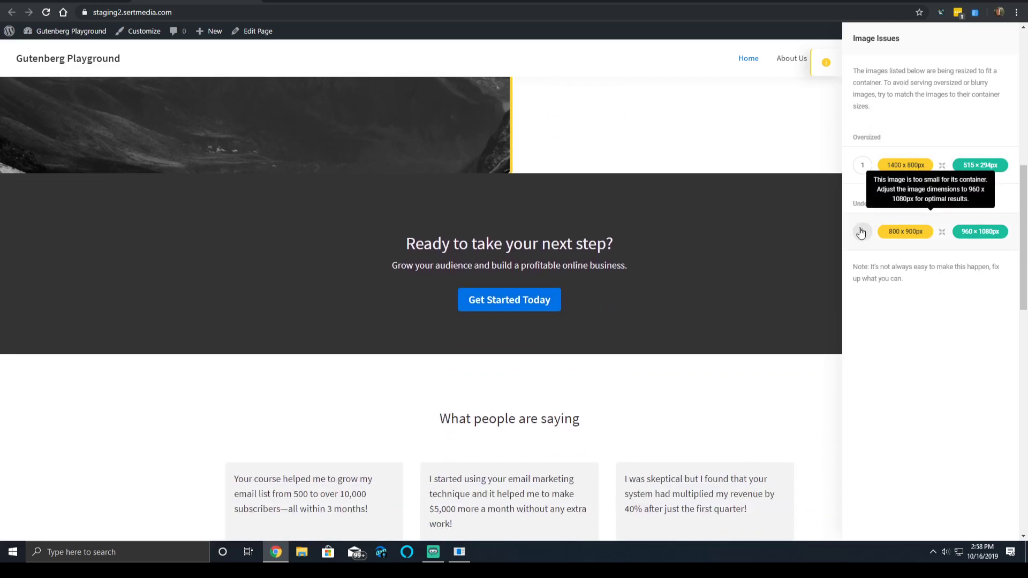
left_click(860, 233)
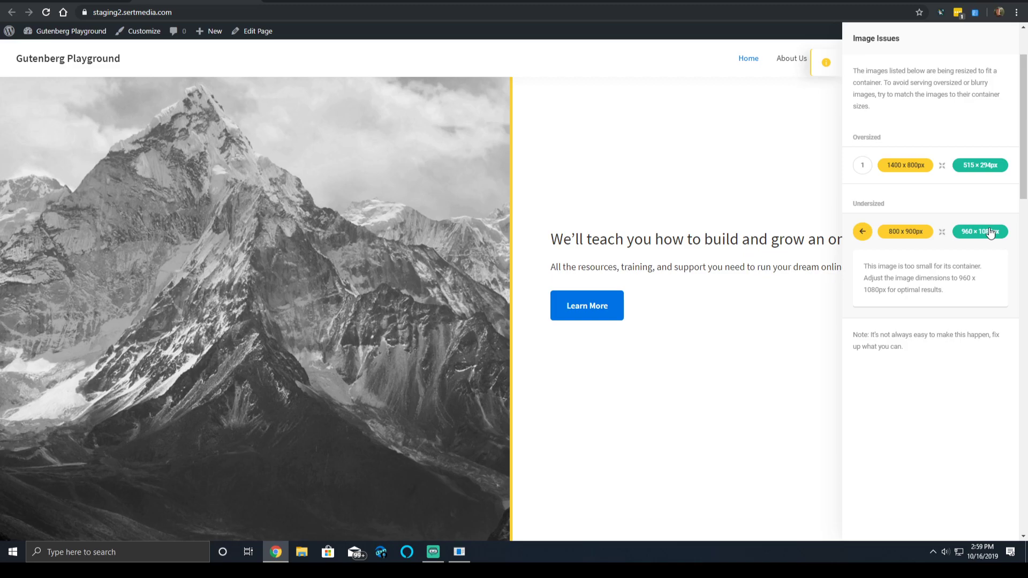
left_click(862, 166)
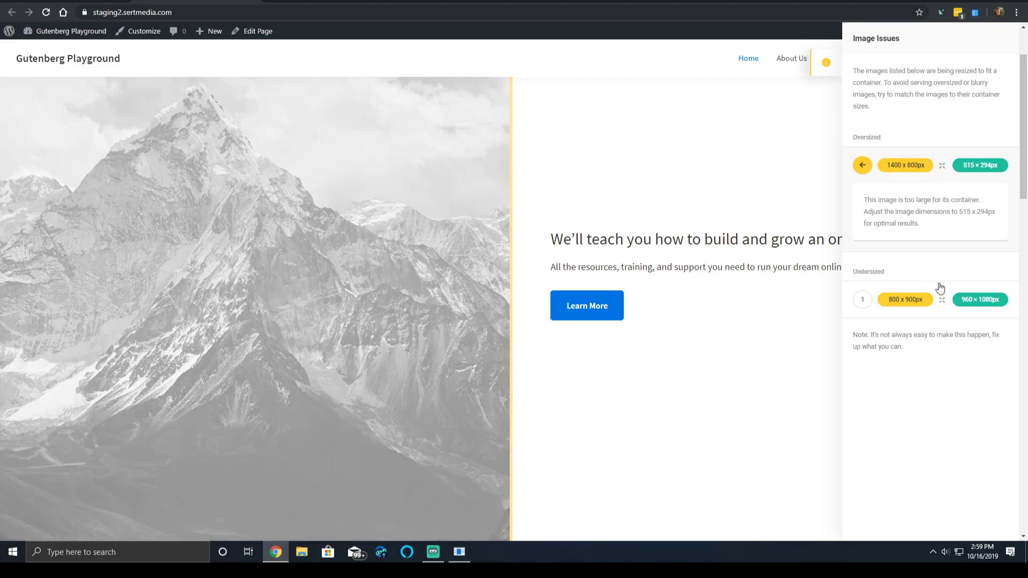
left_click(946, 293)
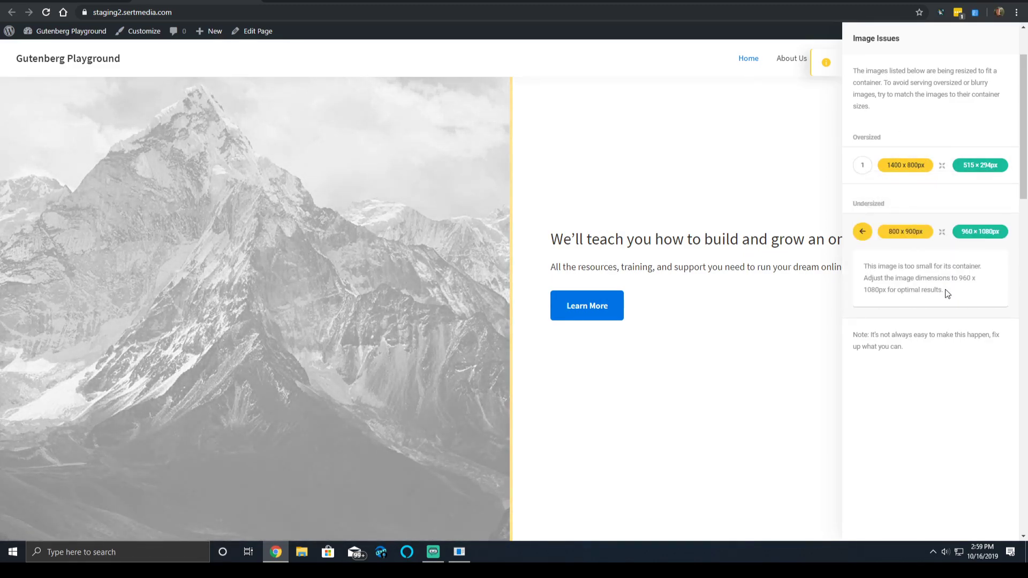
left_click(941, 167)
right_click(309, 262)
left_click(397, 367)
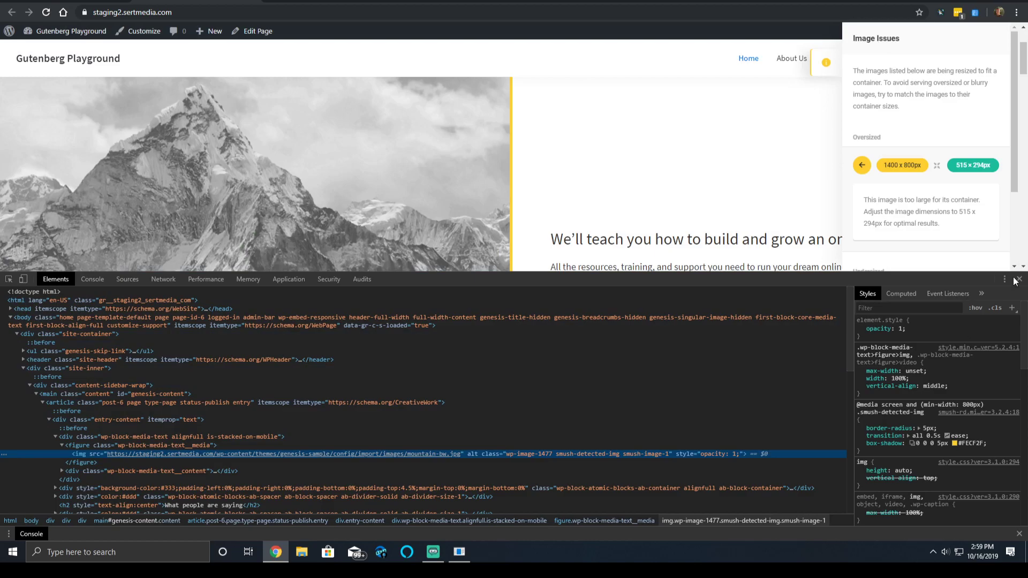
left_click(1019, 279)
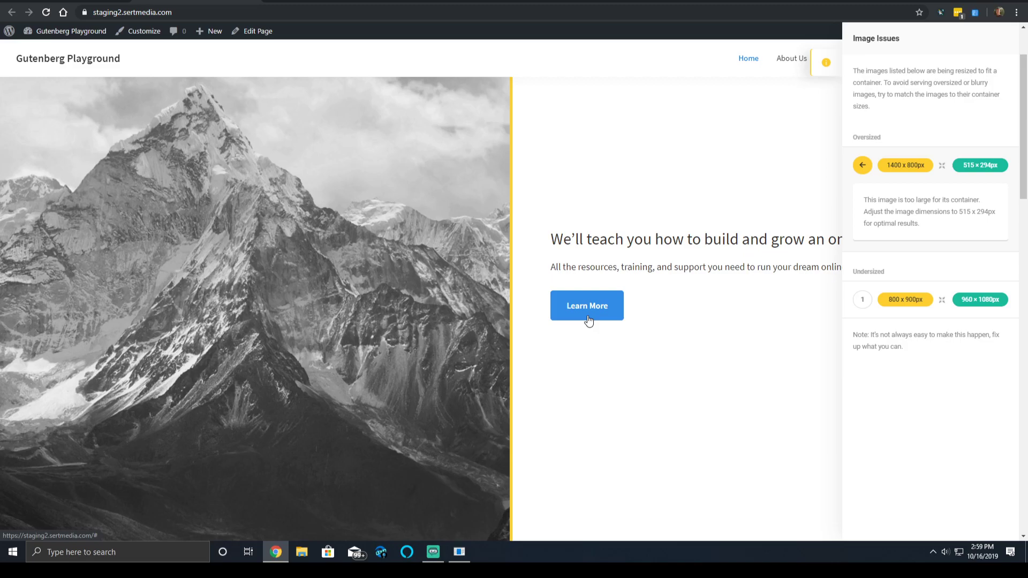
Turn off Image Resize Detection, save the Tools settings, and cancel the Restore Thumbnails prompt.
left_click(826, 63)
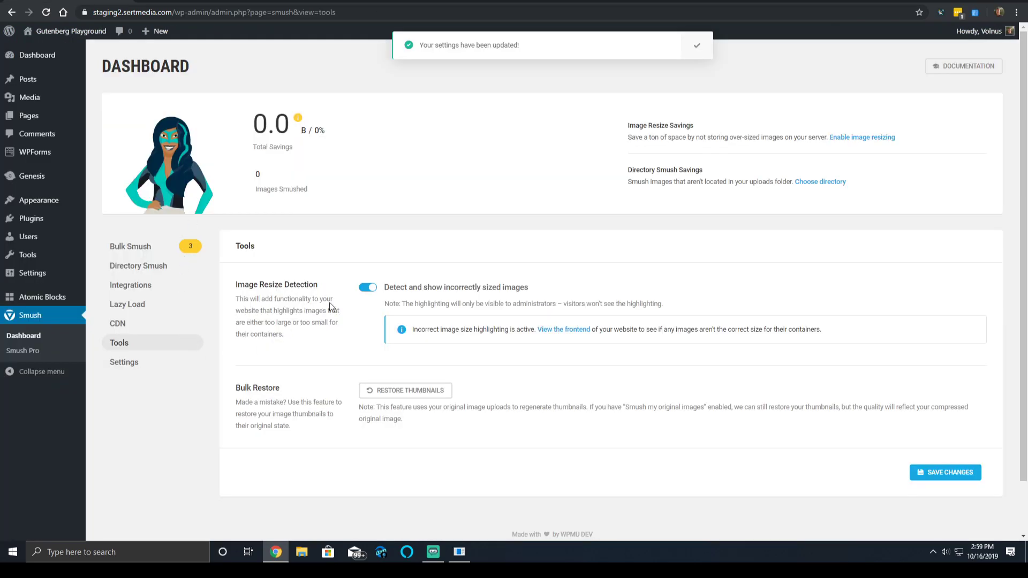
left_click(367, 288)
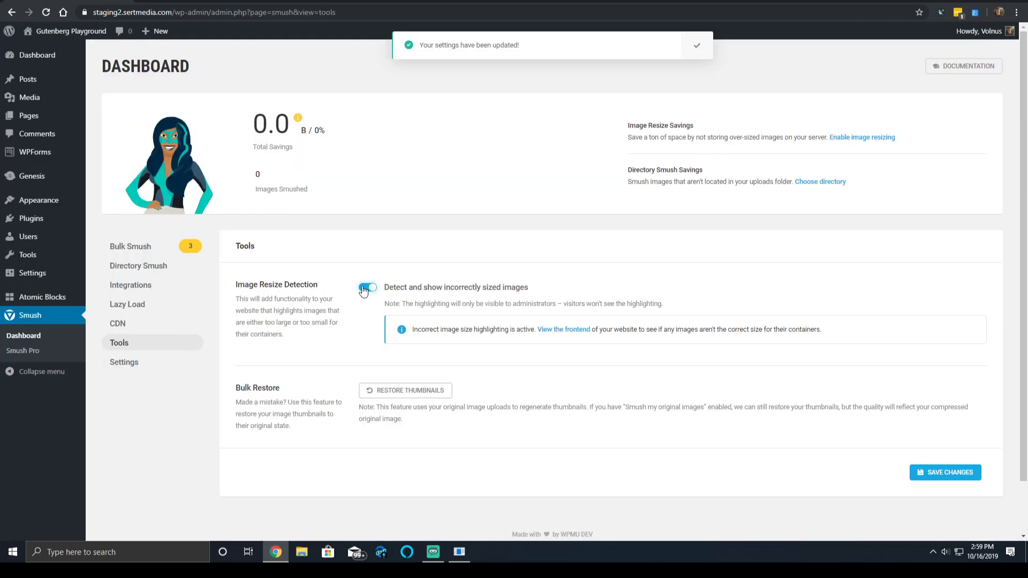
left_click(928, 464)
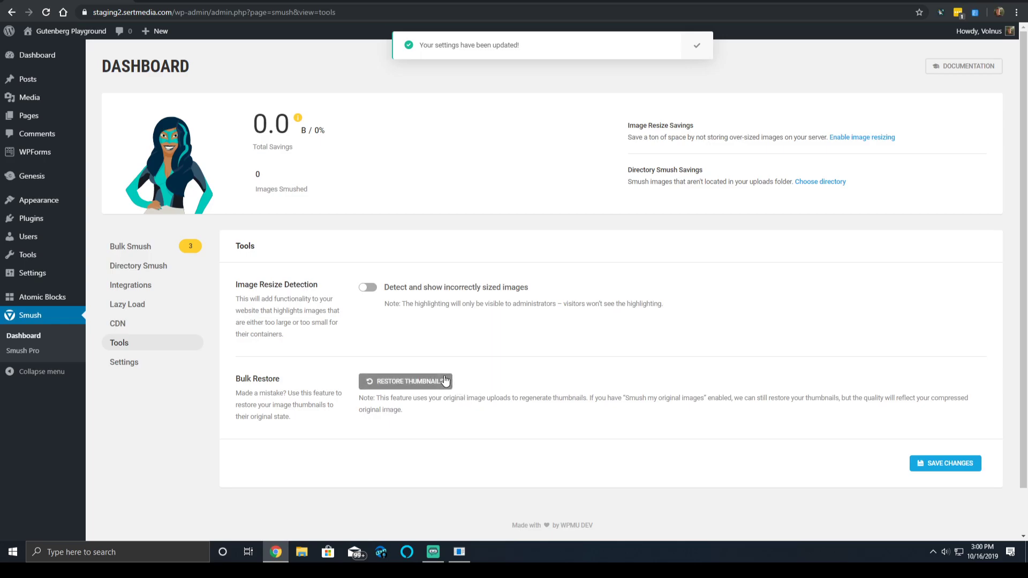
left_click(444, 379)
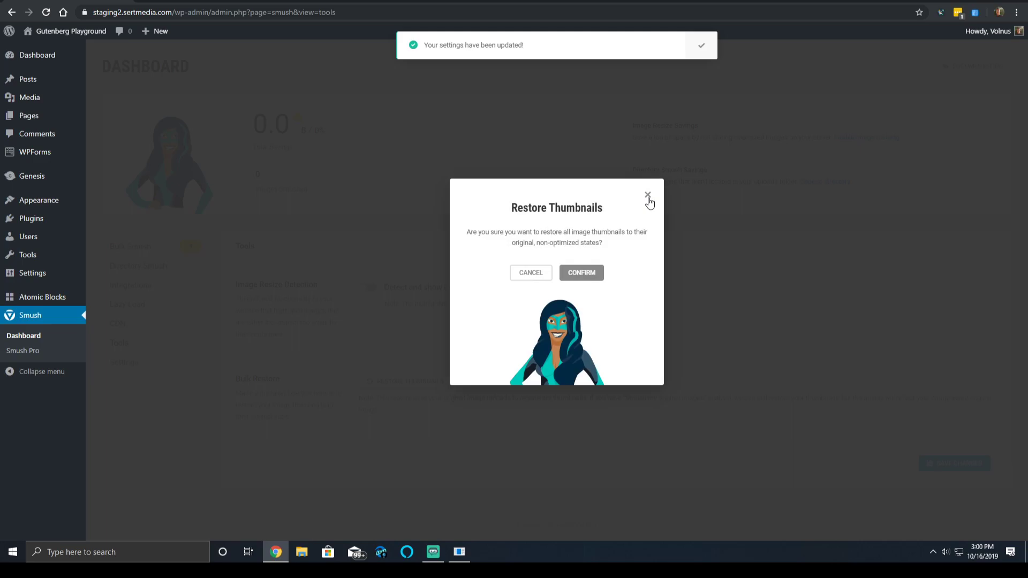
left_click(648, 195)
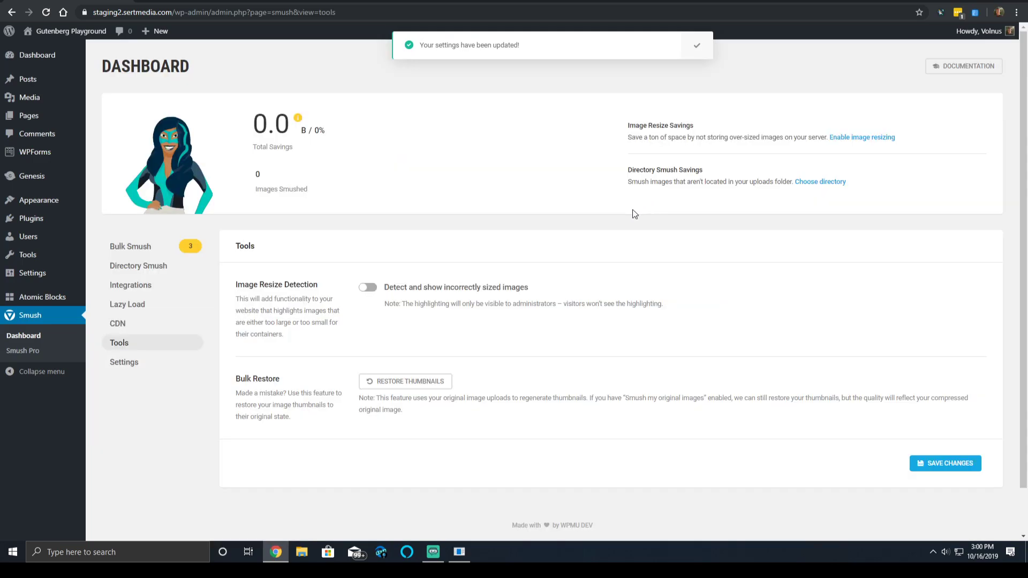
On the Smush Settings page, switch off anonymous Usage Tracking.
left_click(132, 357)
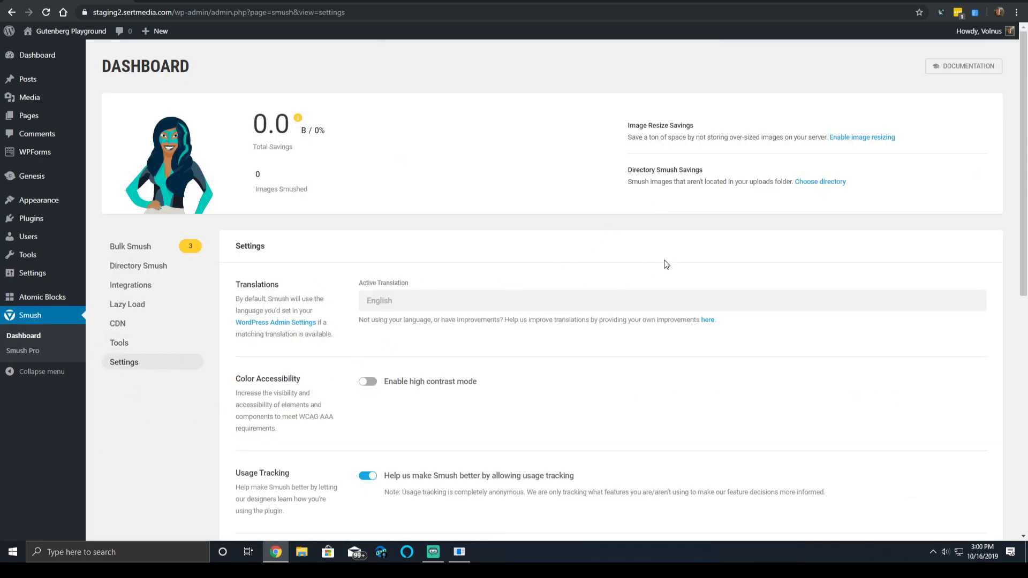
scroll(630, 316, "down", 2)
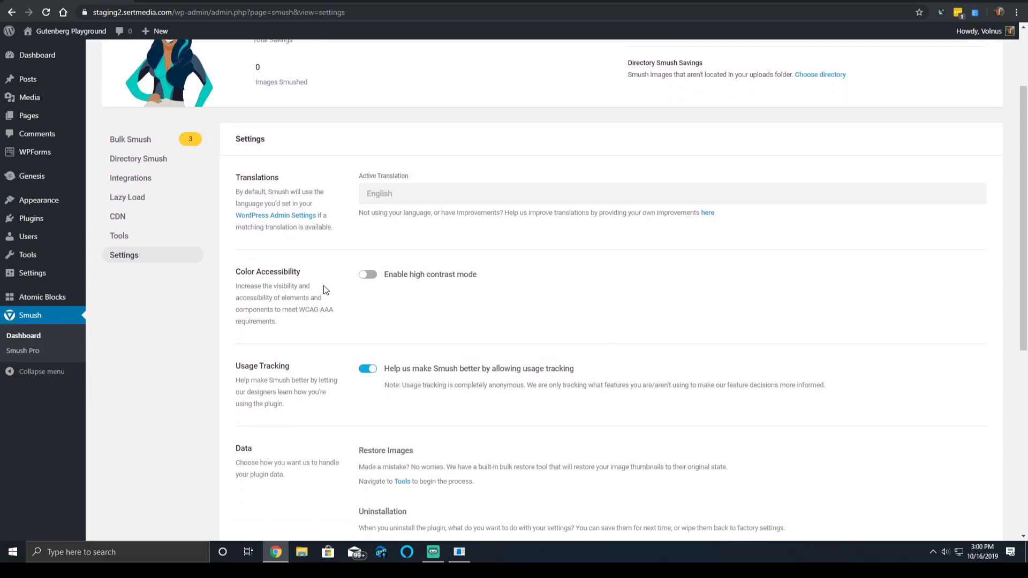
scroll(412, 375, "down", 3)
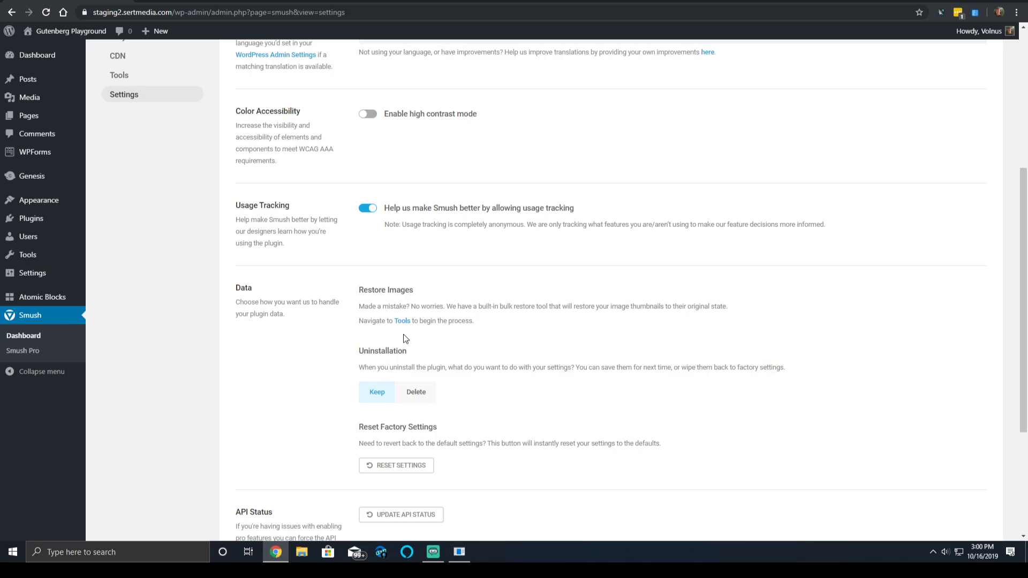
scroll(403, 337, "up", 4)
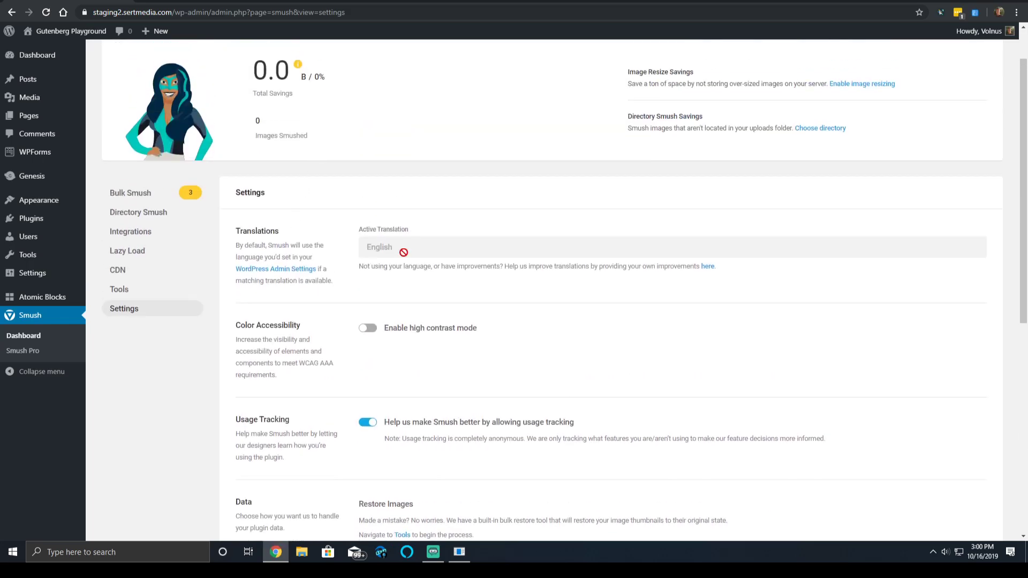
scroll(350, 293, "down", 1)
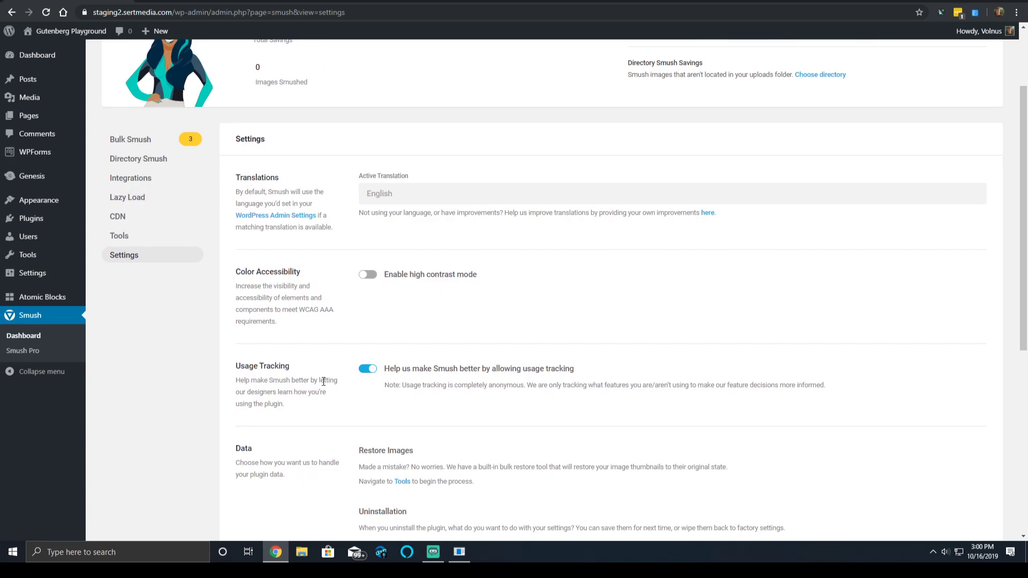
scroll(326, 383, "down", 4)
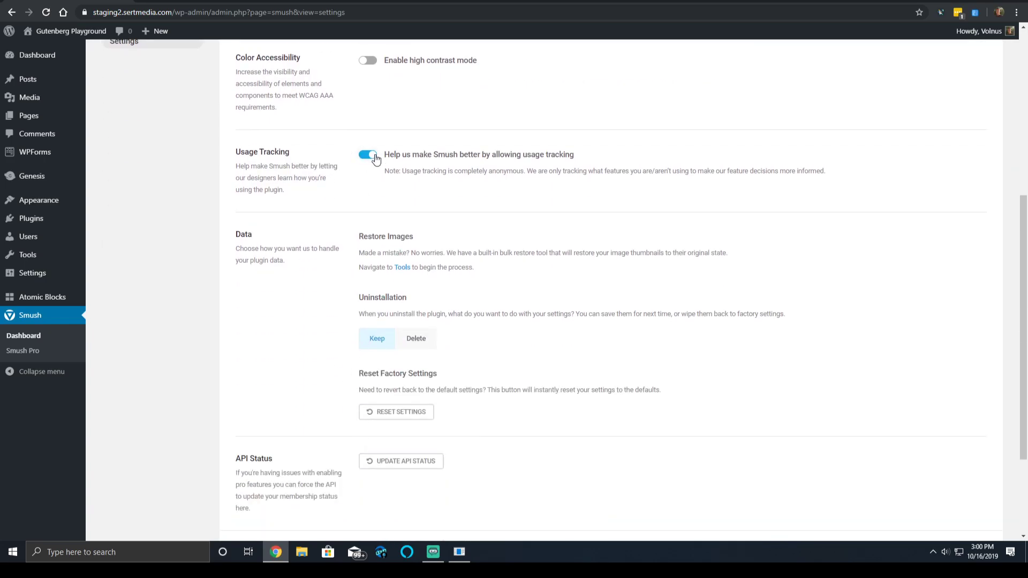
left_click(376, 158)
scroll(382, 277, "down", 1)
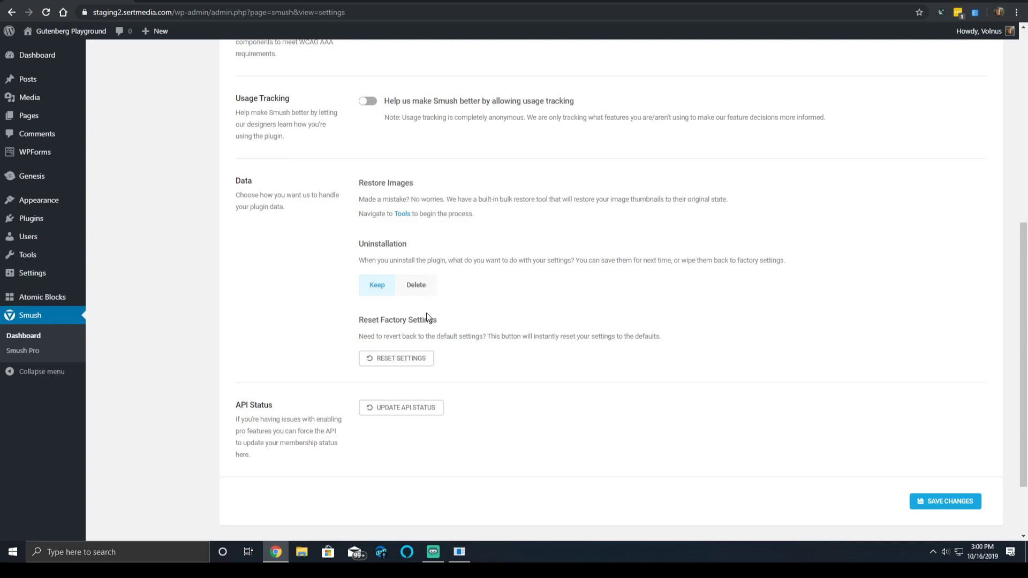
Set Uninstallation to Delete settings and update the API membership status.
left_click(411, 286)
scroll(418, 368, "down", 1)
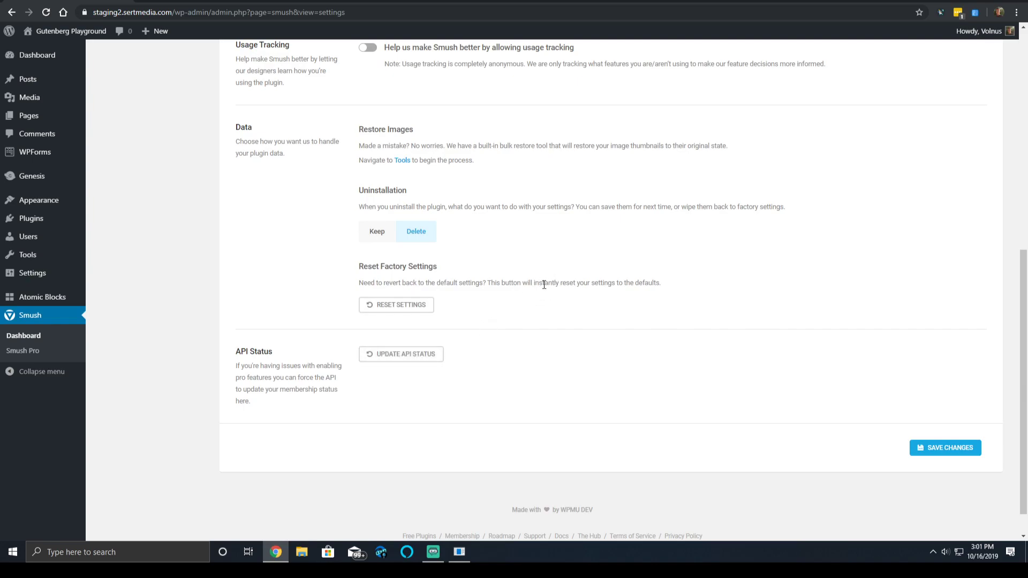
scroll(498, 321, "down", 1)
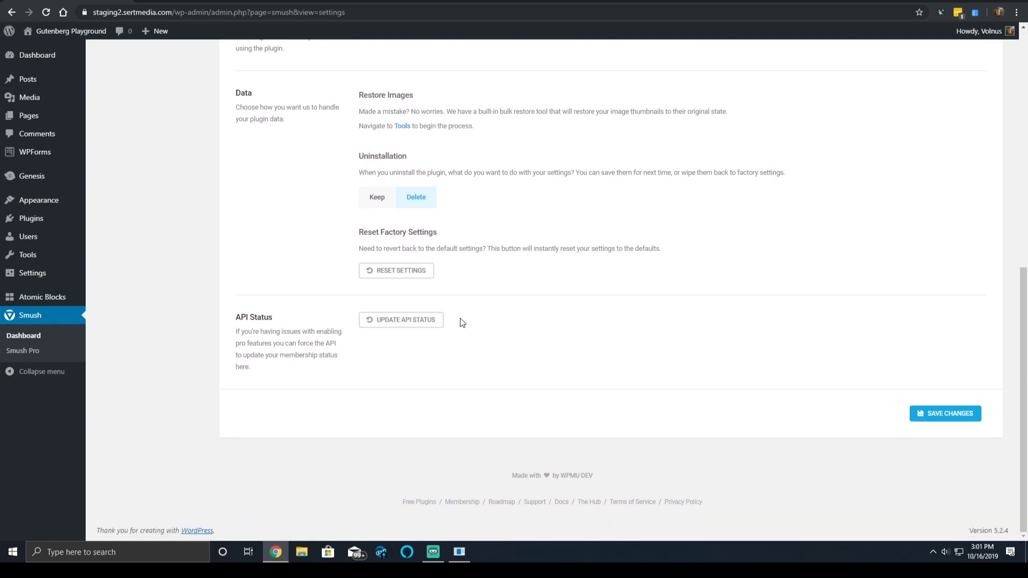
left_click(429, 319)
scroll(429, 241, "up", 9)
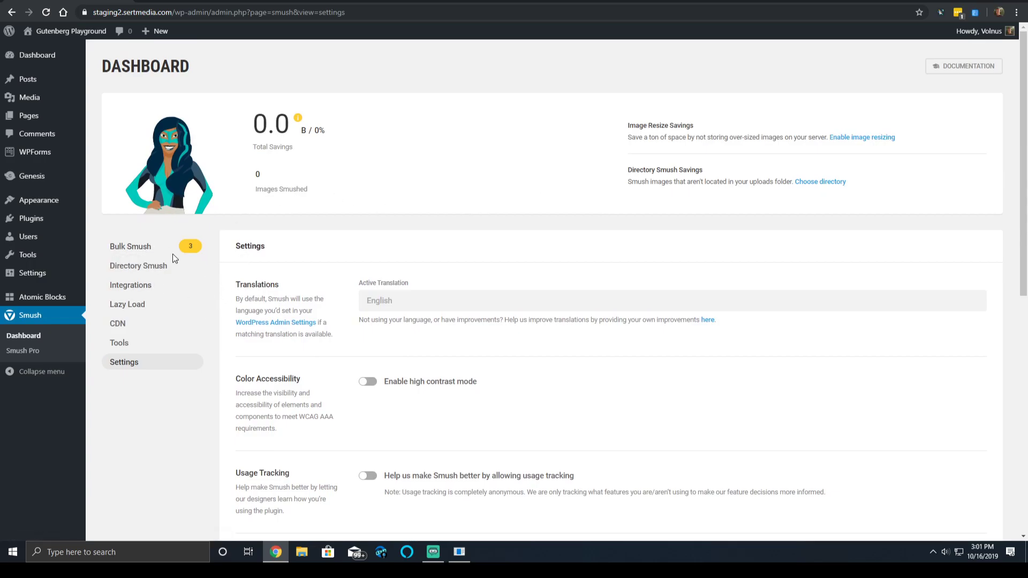
Show the Bulk Smush overview reporting 3 attachments needing smushing.
left_click(160, 247)
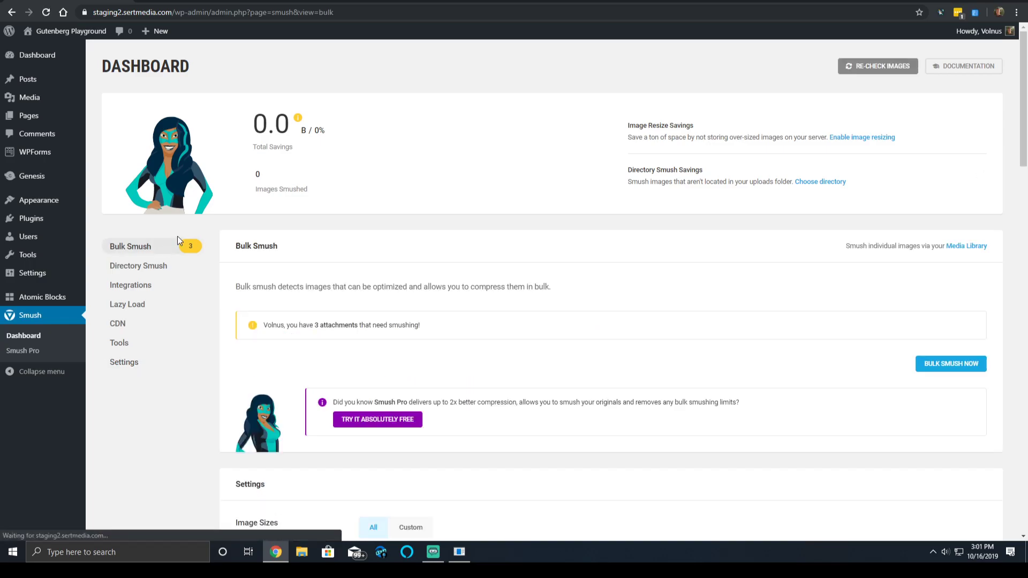